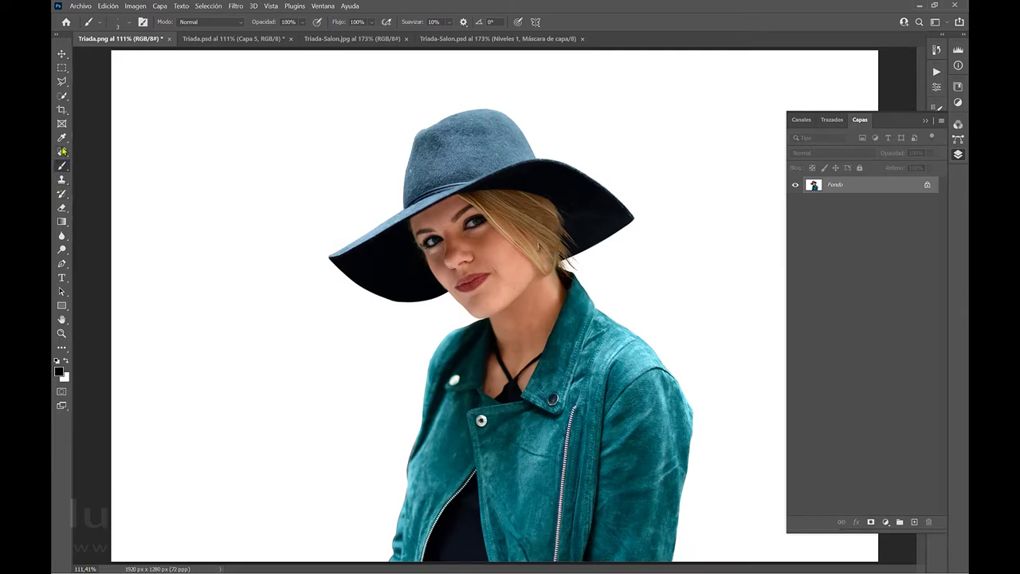
Step: Sample the jacket's teal as the foreground color with the Eyedropper and check its hex code
click(61, 137)
click(530, 460)
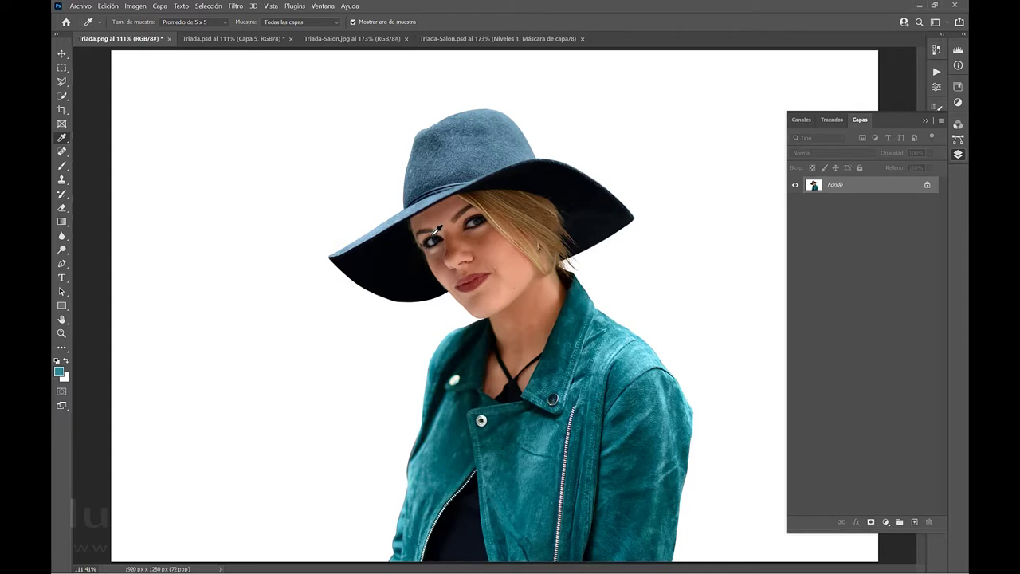
click(58, 372)
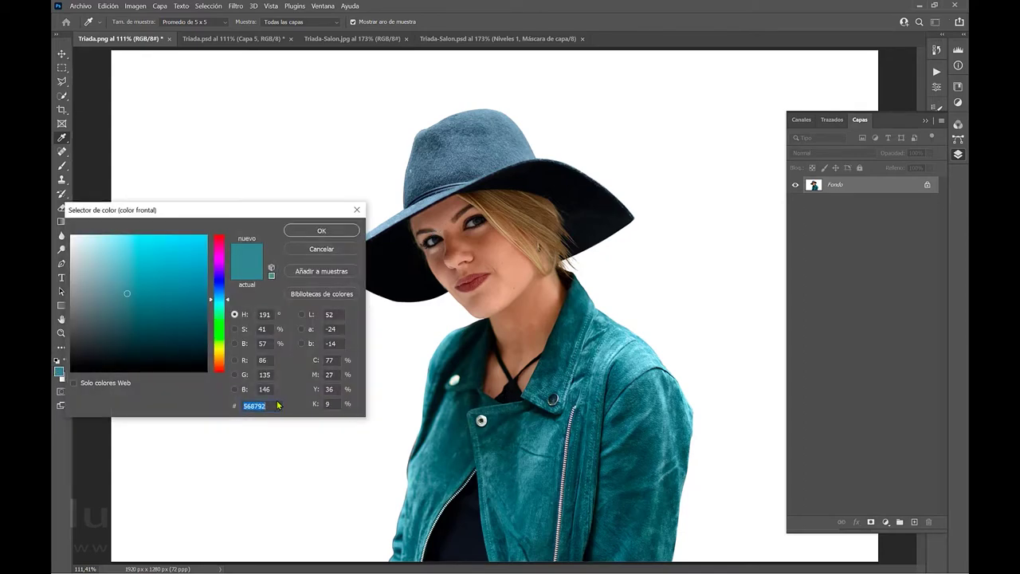
click(319, 232)
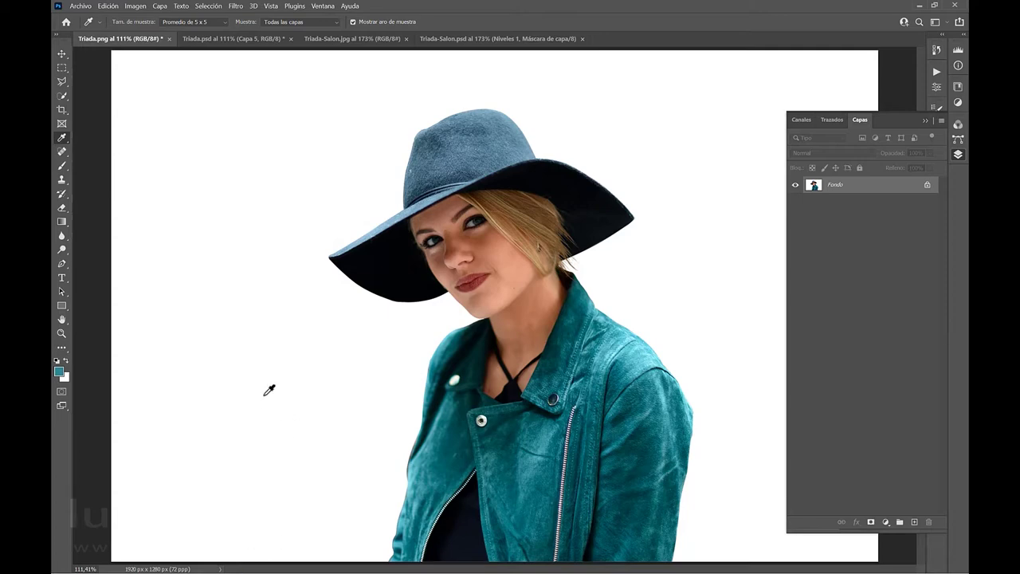
Step: Switch to the HTML color picker in the browser and set the triadic palette's base color to 568792
key(alt+Tab)
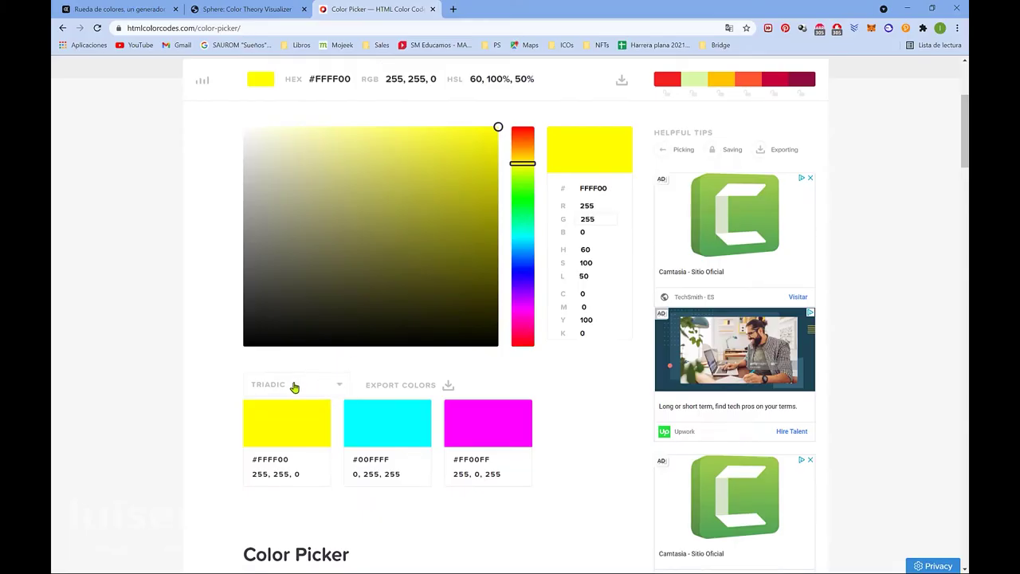
click(338, 388)
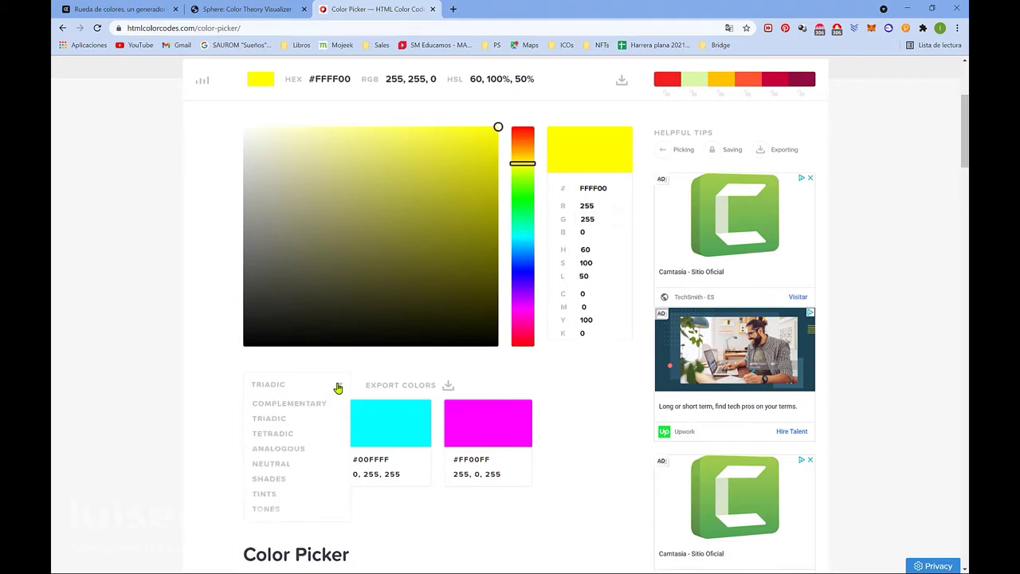
click(338, 388)
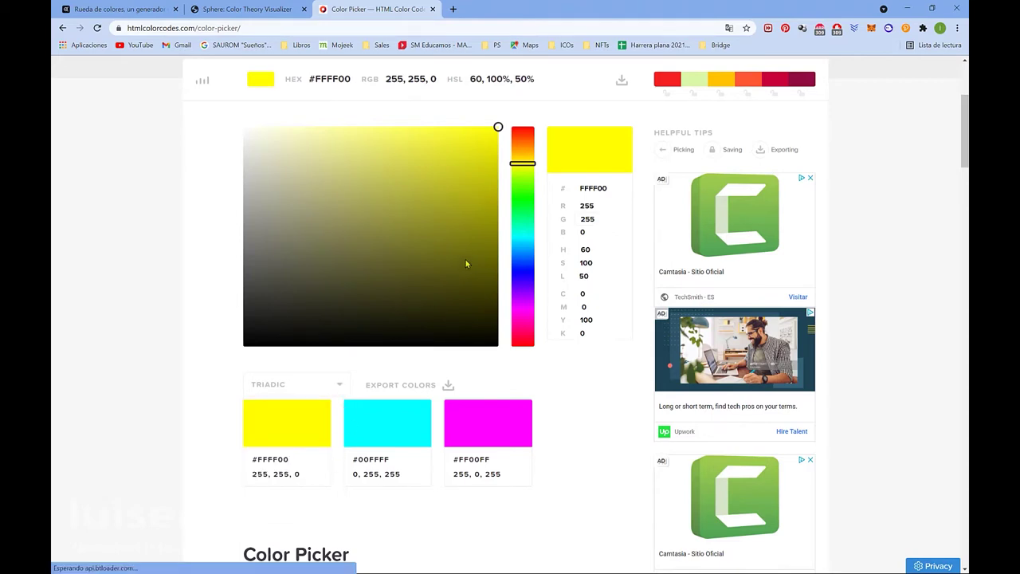
drag(612, 188, 551, 187)
text(568792)
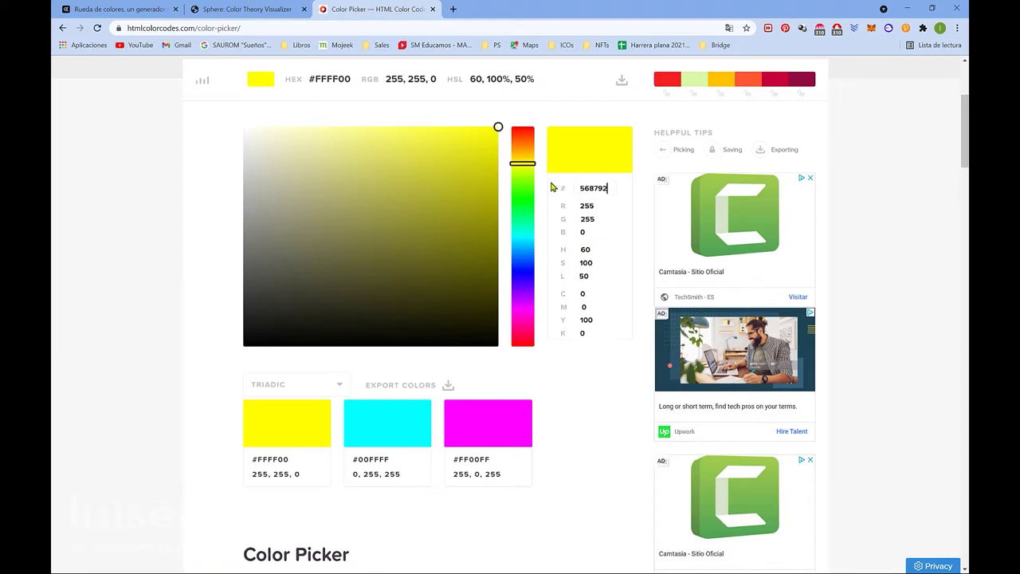
key(Return)
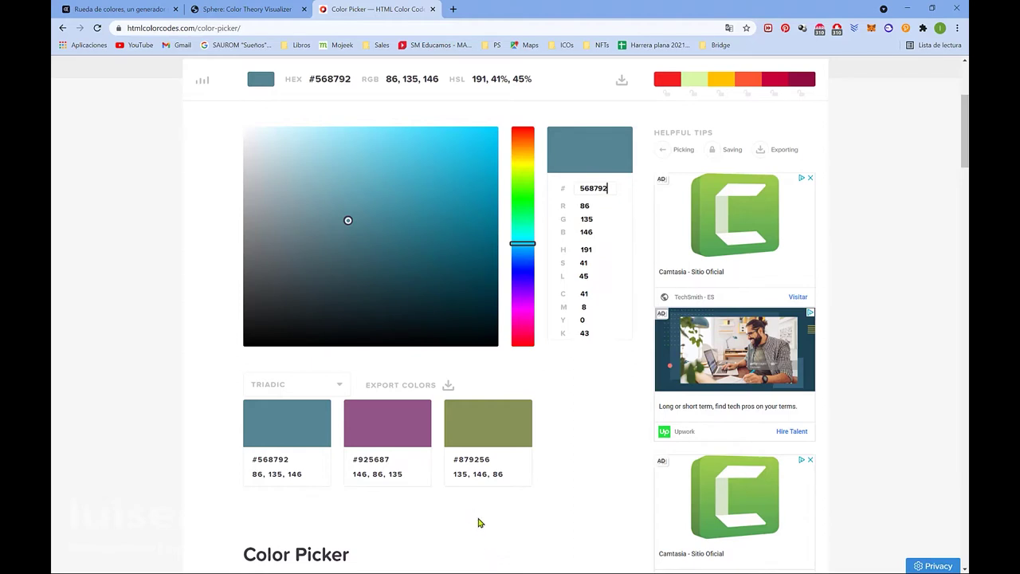
Step: Set the color harmony to Triadic in the Sphere color theory visualizer
click(232, 11)
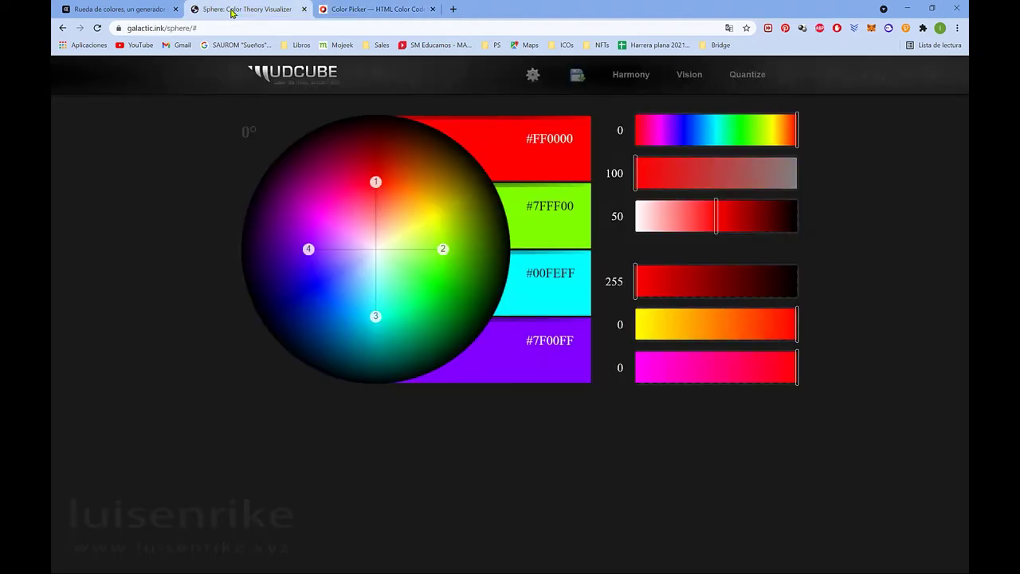
mouse_move(576, 76)
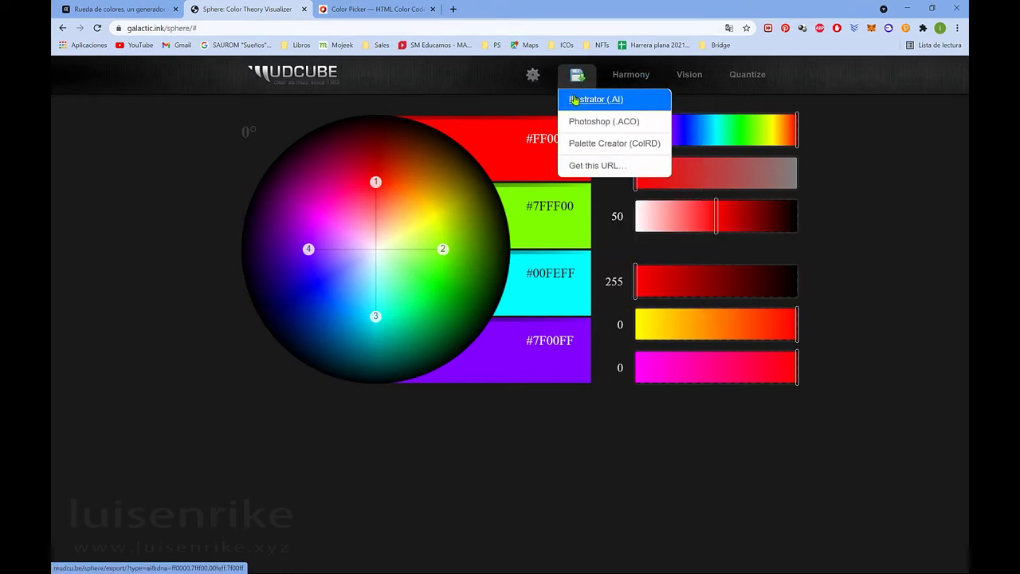
mouse_move(532, 80)
mouse_move(536, 121)
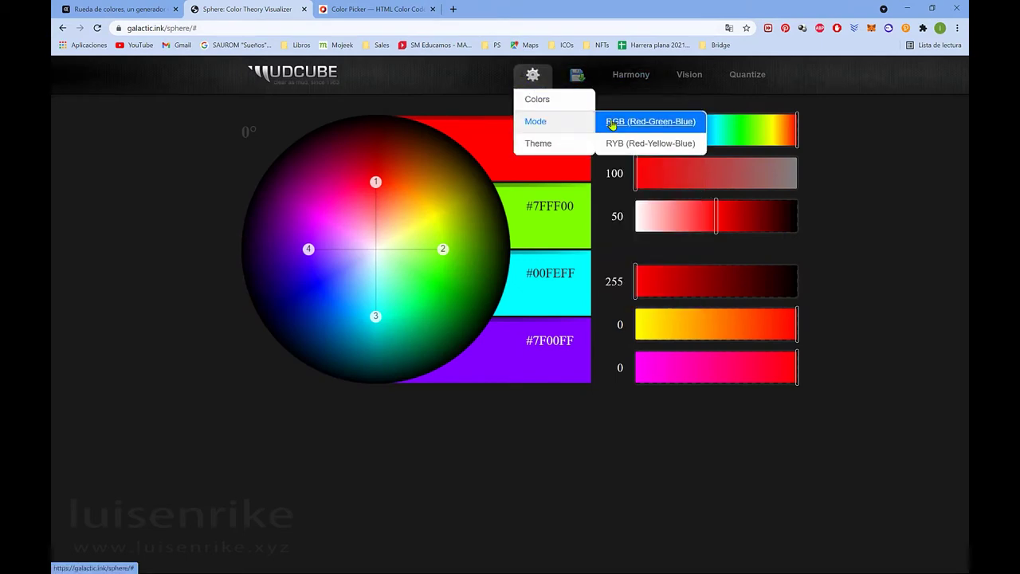
mouse_move(626, 80)
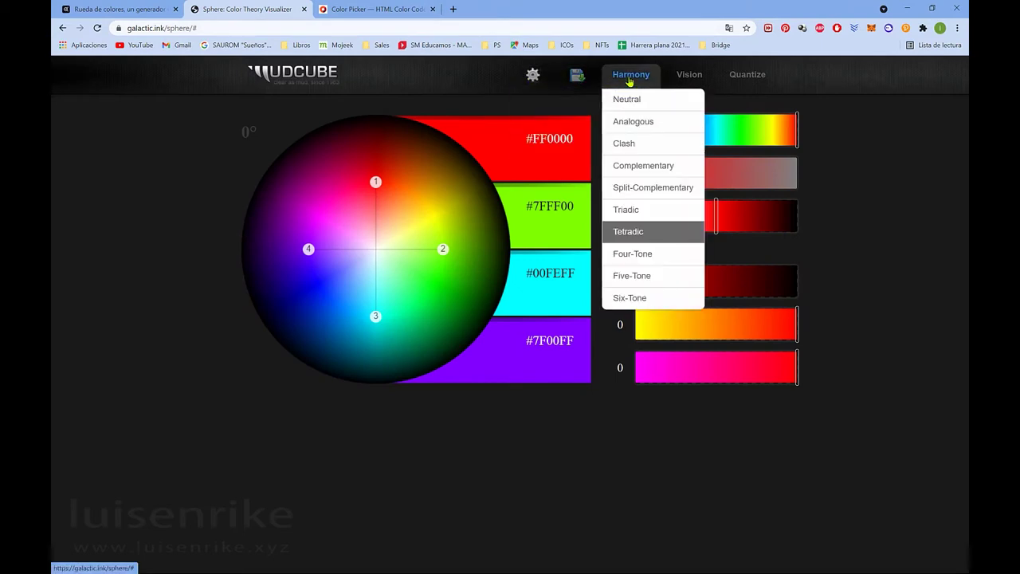
click(628, 212)
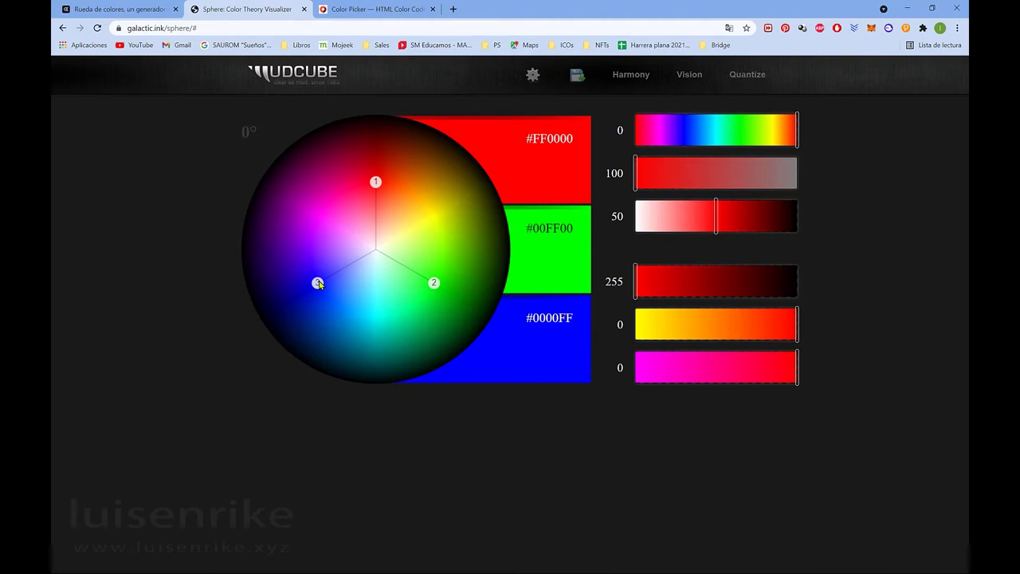
Step: Copy the triad's purple code #925687 from the HTML color picker and set it as Photoshop's background color
click(360, 11)
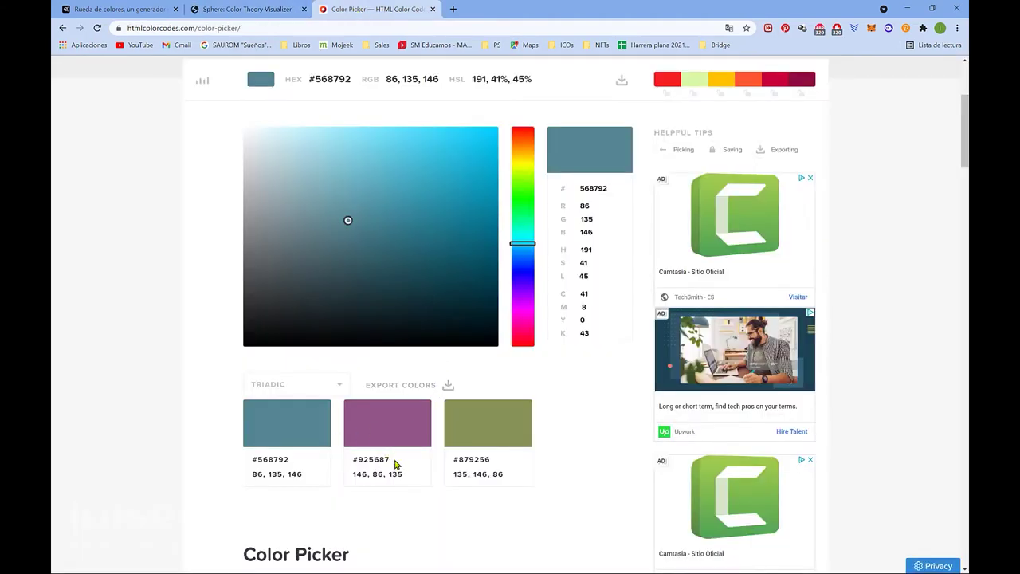
drag(392, 462, 343, 461)
key(ctrl+c)
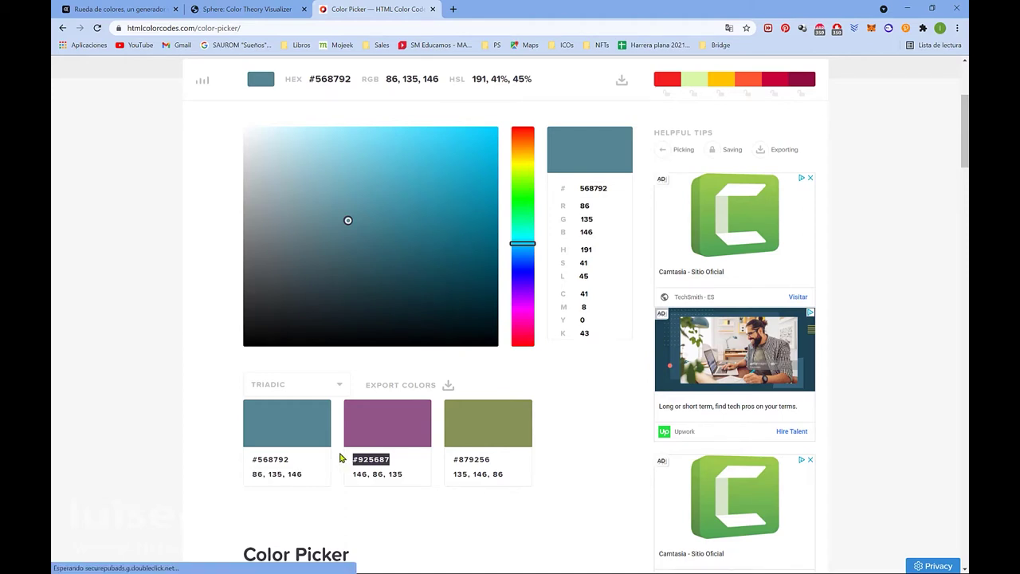
key(alt+Tab)
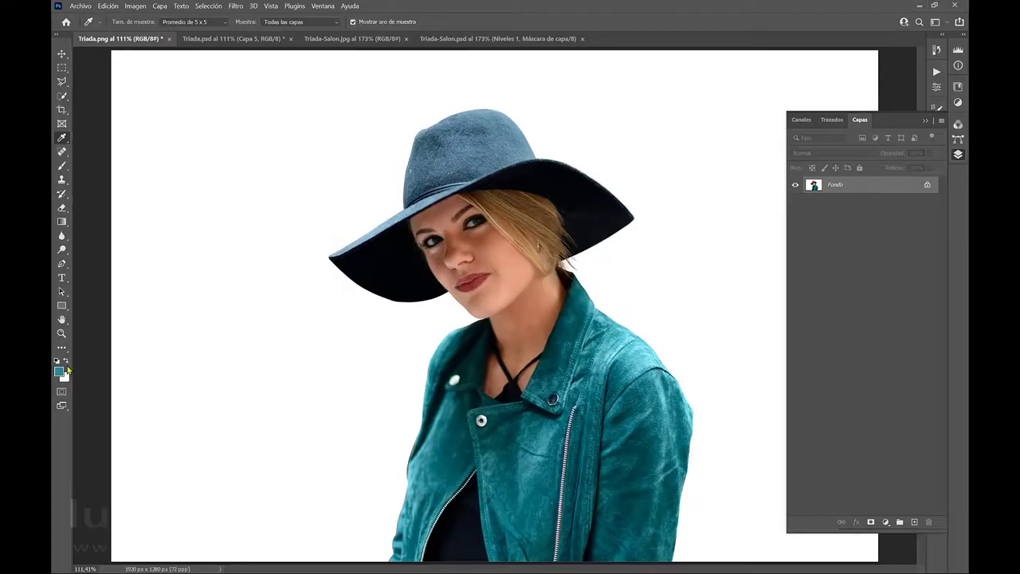
click(64, 379)
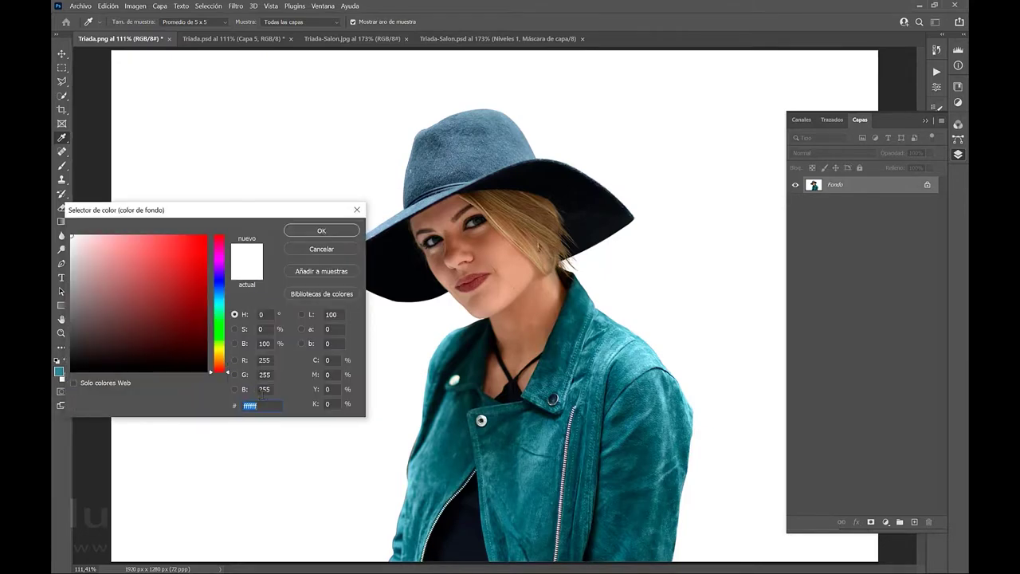
key(ctrl+v)
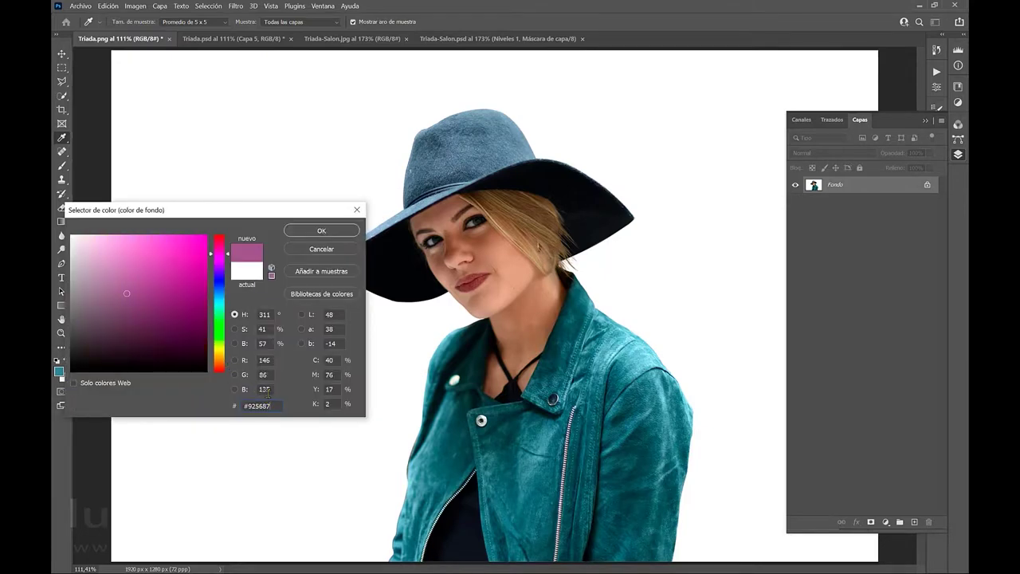
click(313, 232)
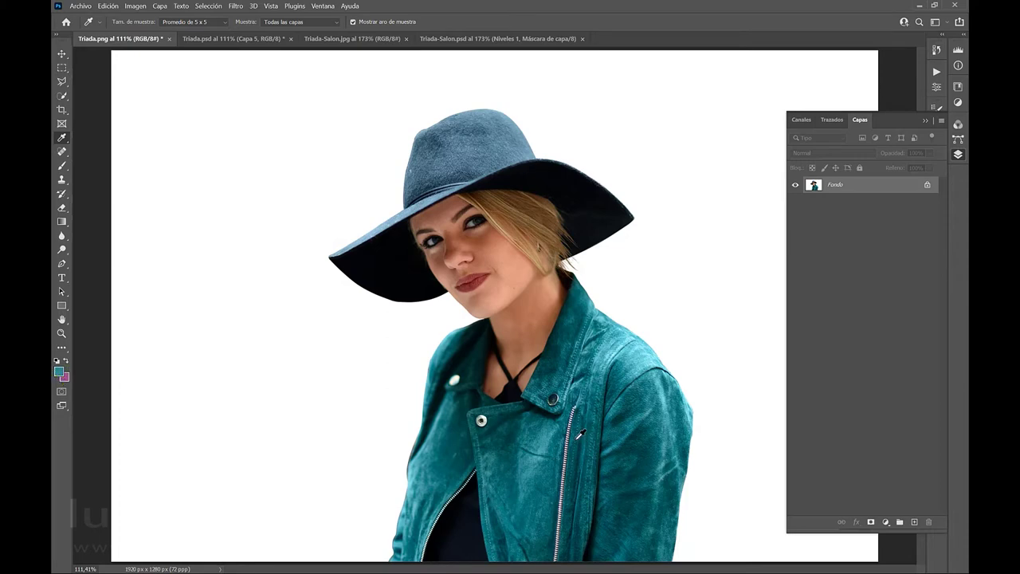
Step: Copy the triad's olive green code #879256 from the browser and set it as Photoshop's foreground color
key(alt+Tab)
drag(491, 460, 455, 462)
key(ctrl+c)
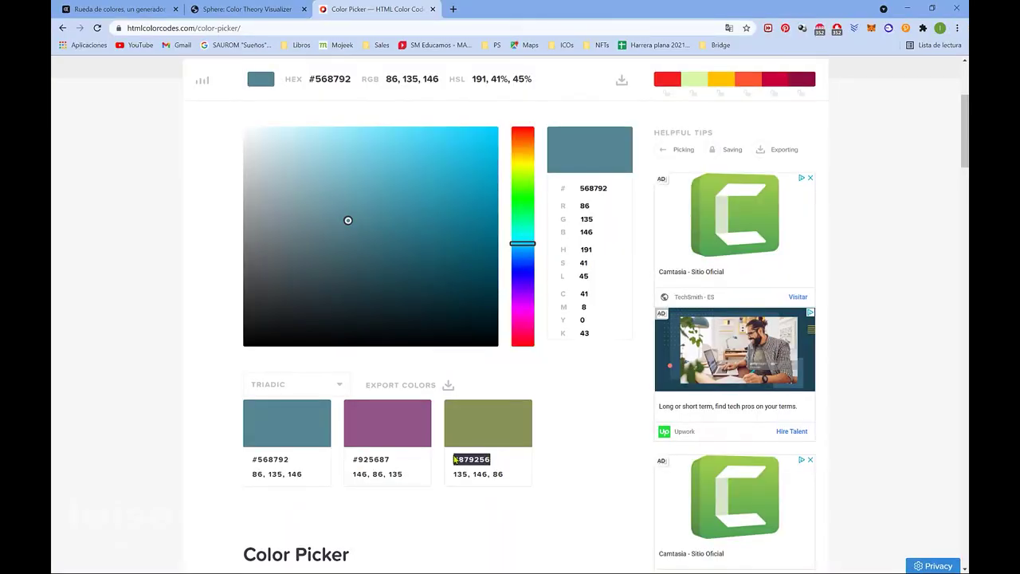
key(alt+Tab)
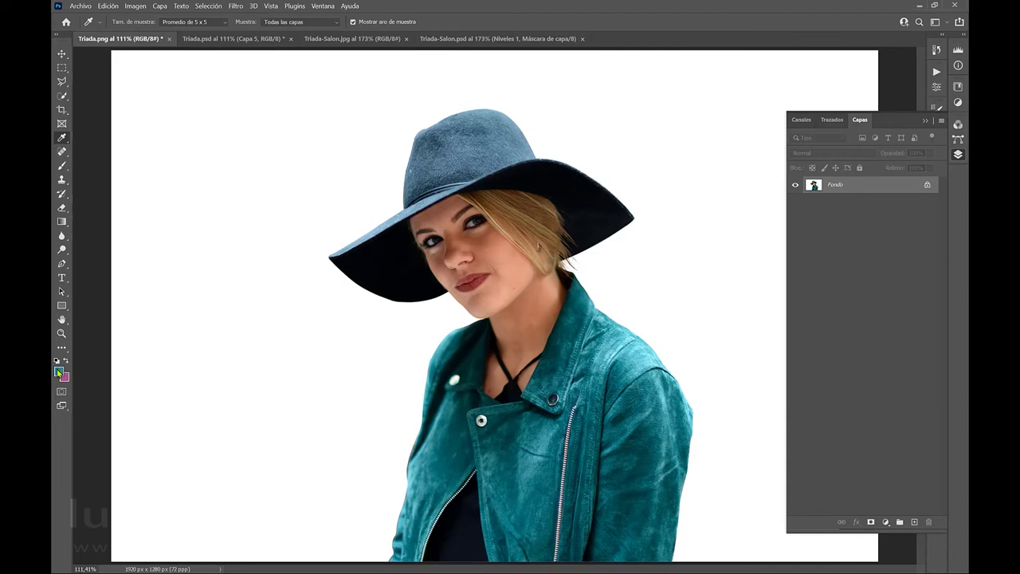
click(59, 370)
key(ctrl+v)
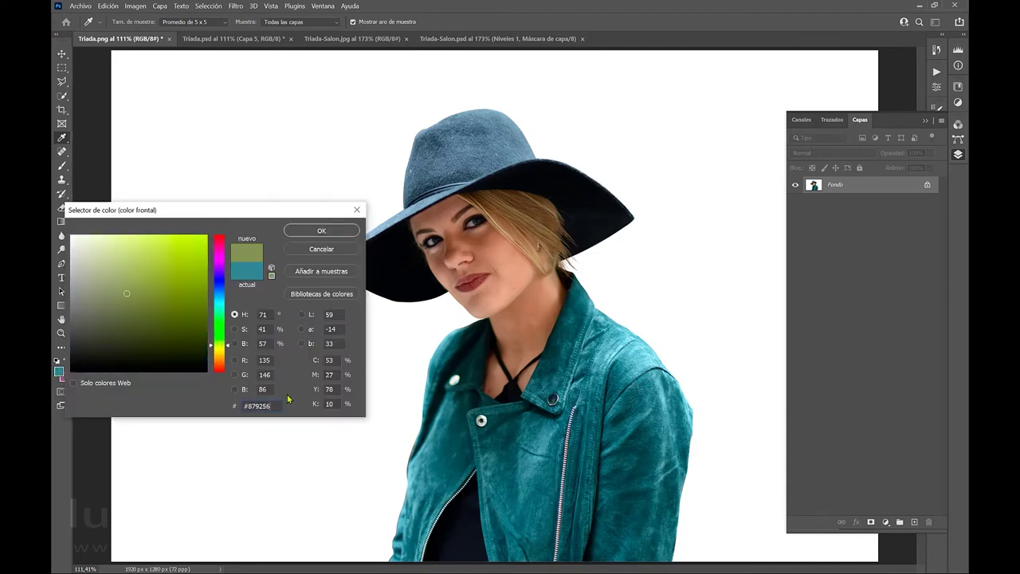
key(Return)
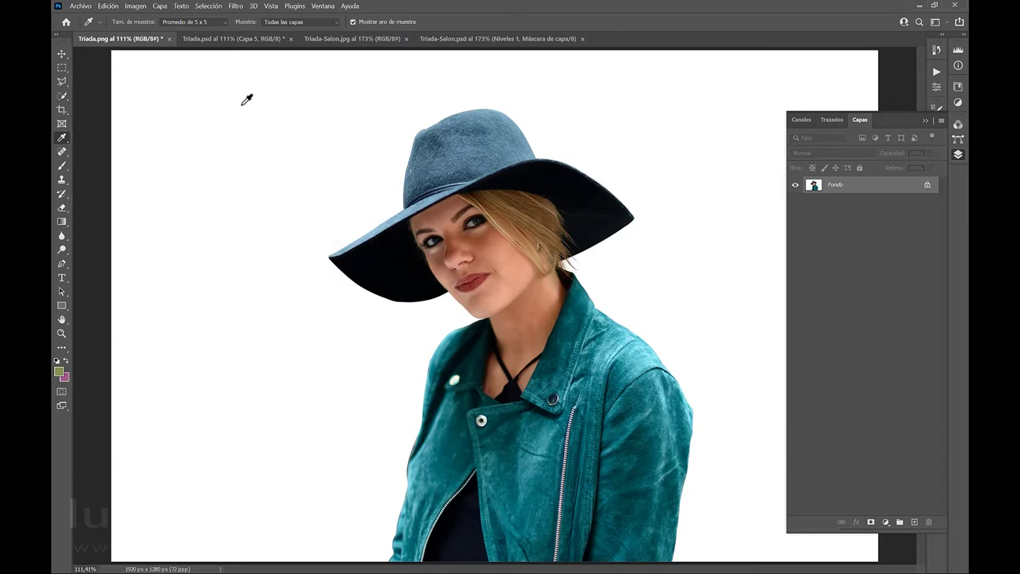
Step: Swap the foreground and background colors and select the woman's lips with the Quick Selection tool
key(x)
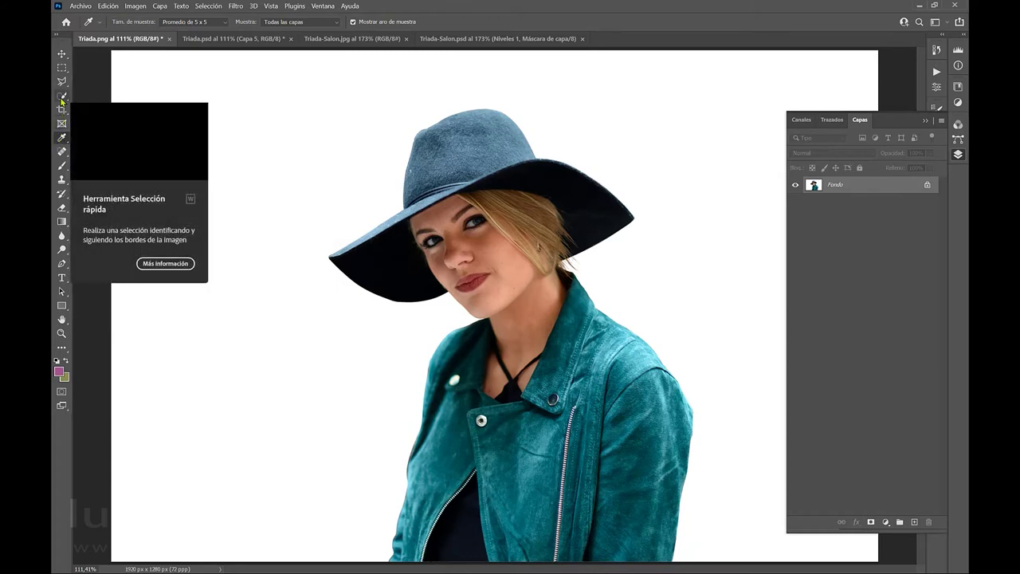
click(61, 97)
drag(459, 283, 487, 277)
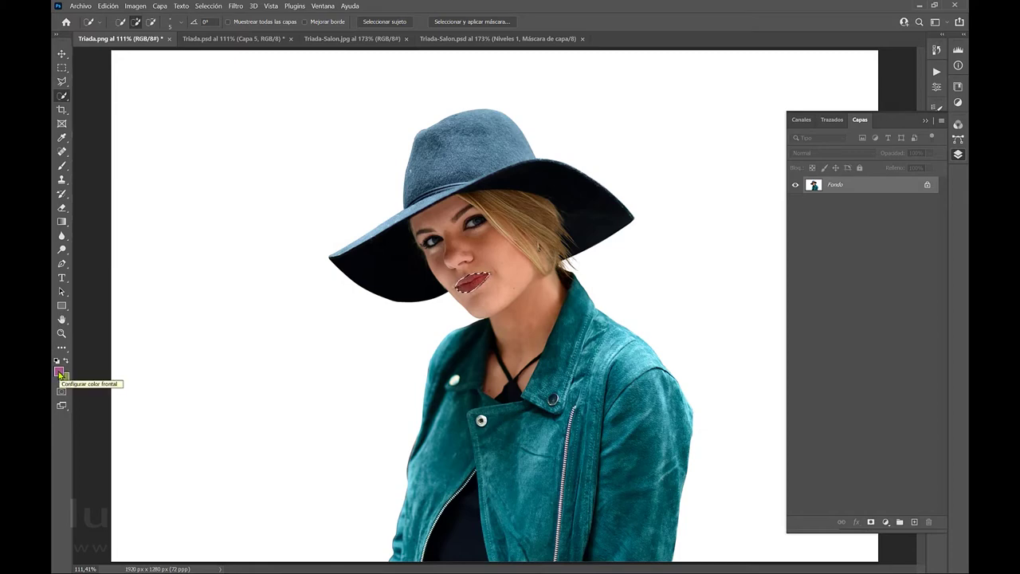
Step: Try filling the lips selection with the purple foreground color directly on the Fondo layer, and undo the fill
key(alt+BackSpace)
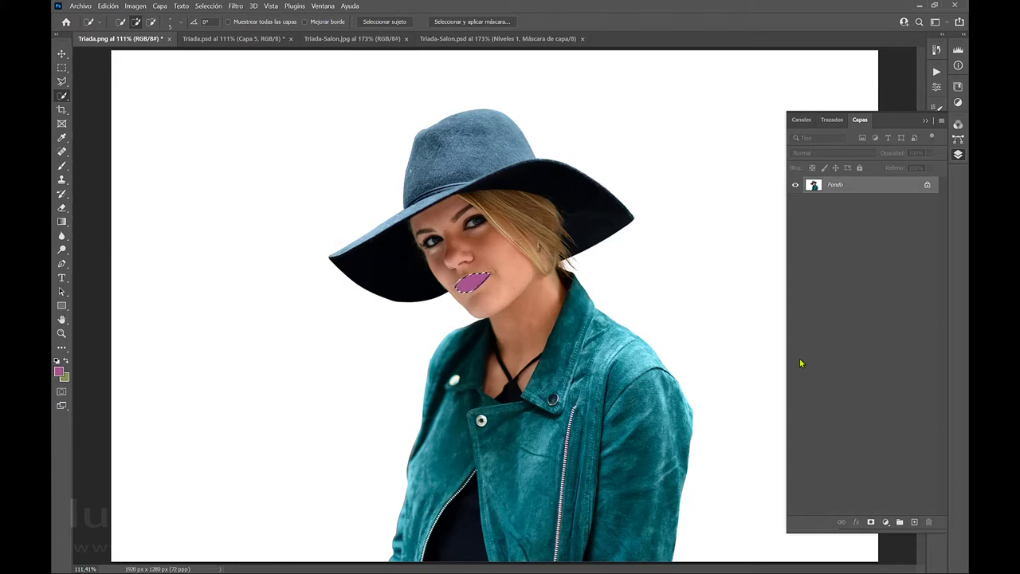
key(ctrl+z)
Step: Fill the lips selection with purple on a new layer and set that layer's blend mode to Color
click(915, 522)
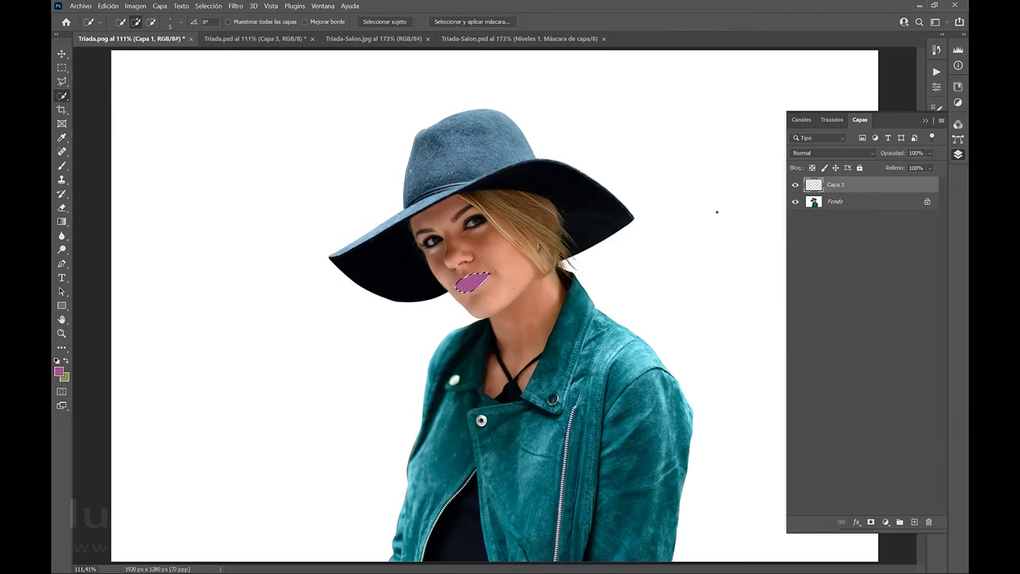
click(827, 156)
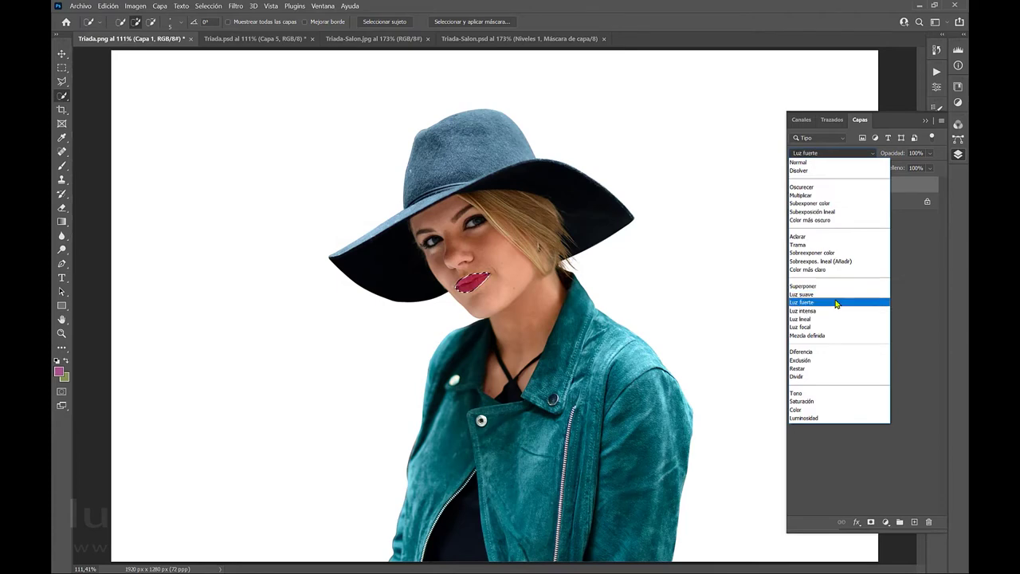
click(825, 410)
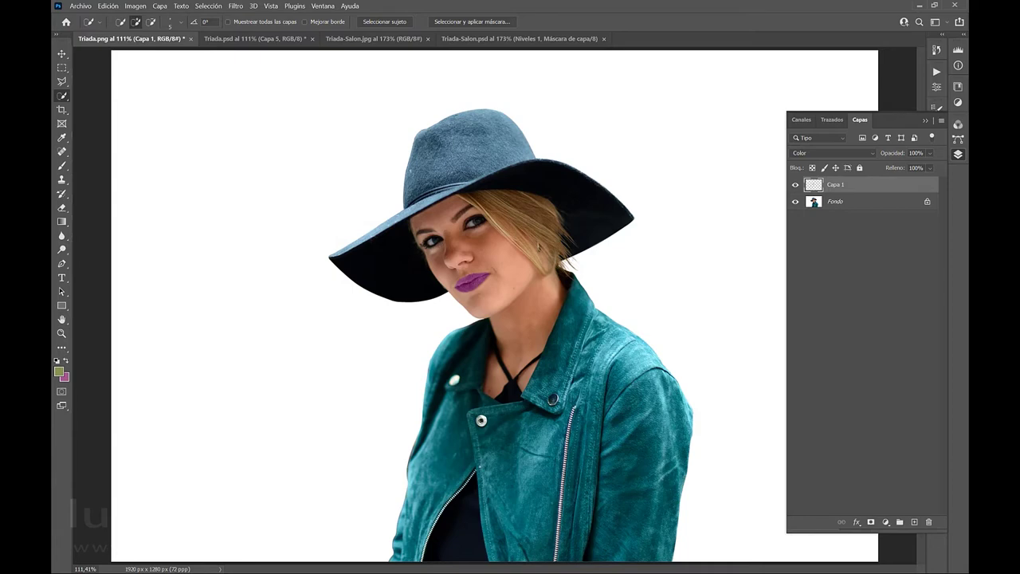
Step: Show the Tono/saturación 1, Capa 4 and Capa 5 layers in Triada.psd to examine the finished triadic example
click(255, 40)
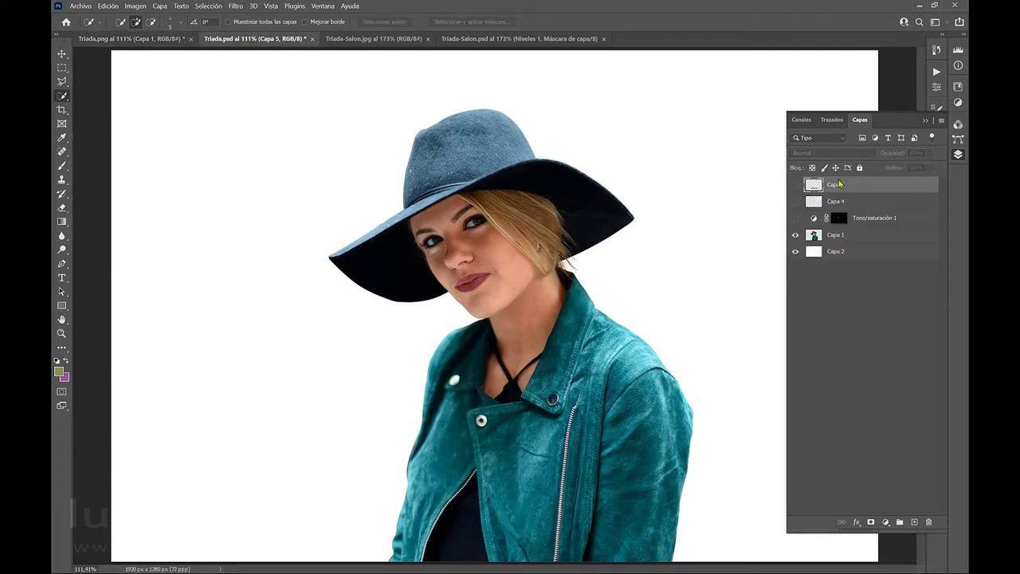
click(795, 217)
click(795, 201)
click(795, 185)
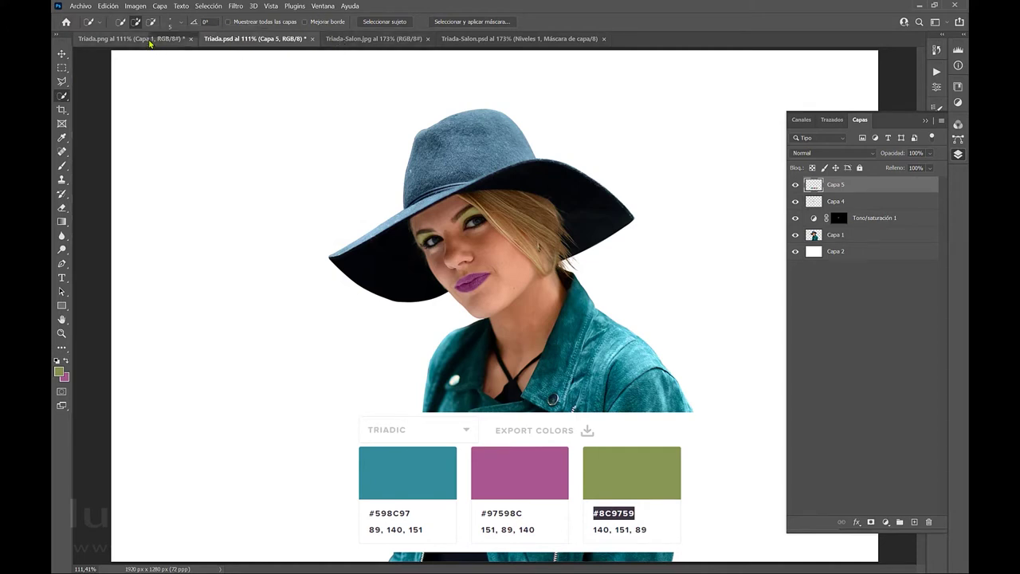
Step: Return to Triada.png and set the Quick Selection brush size to 16 px, clearing the trial selection on the hat
click(149, 42)
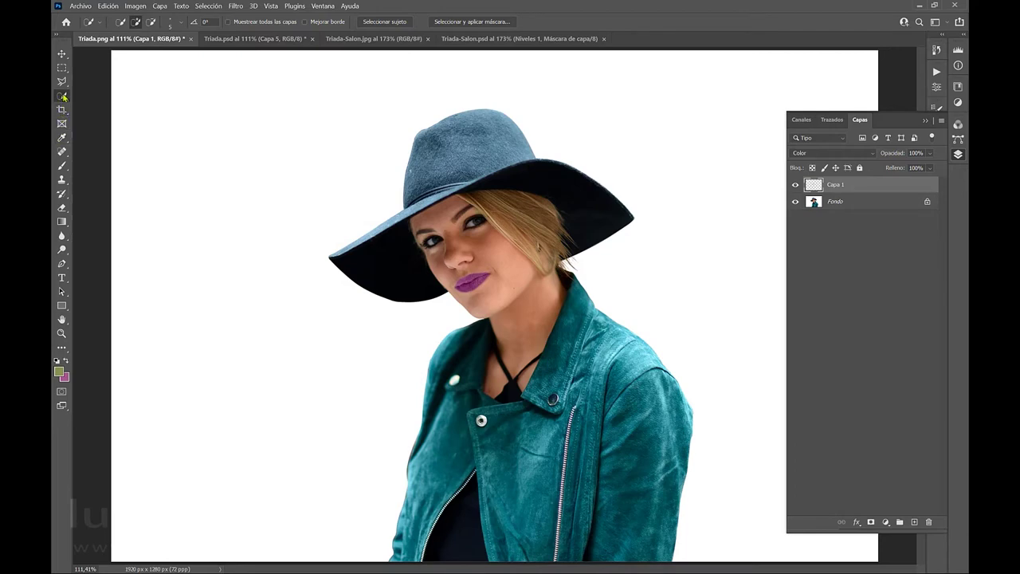
mouse_move(455, 157)
mouse_down()
mouse_move(439, 172)
mouse_move(428, 151)
mouse_move(491, 130)
mouse_move(495, 157)
mouse_move(501, 121)
mouse_up()
key(ctrl+d)
click(180, 23)
click(128, 54)
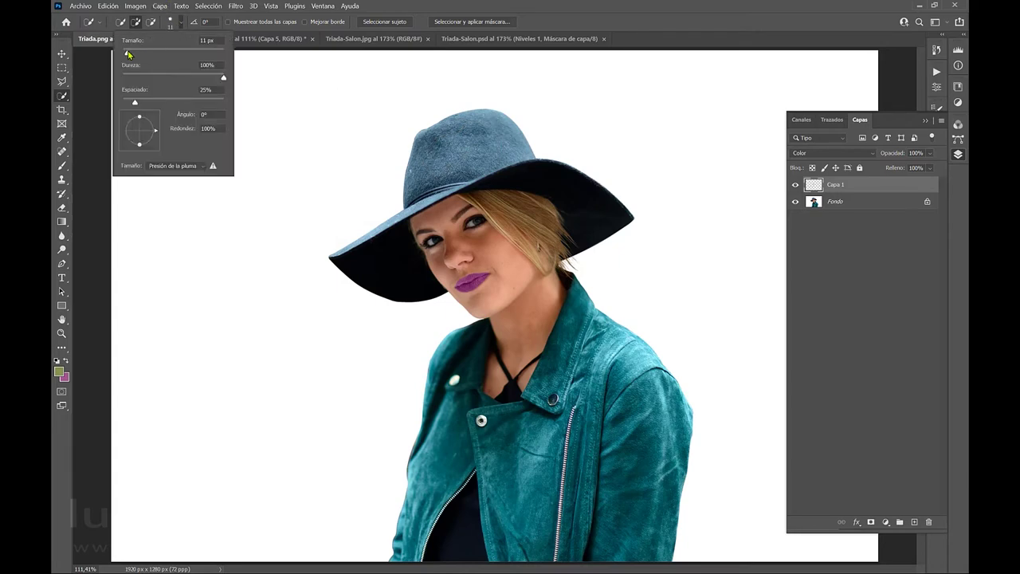
drag(129, 55, 131, 54)
drag(446, 154, 491, 132)
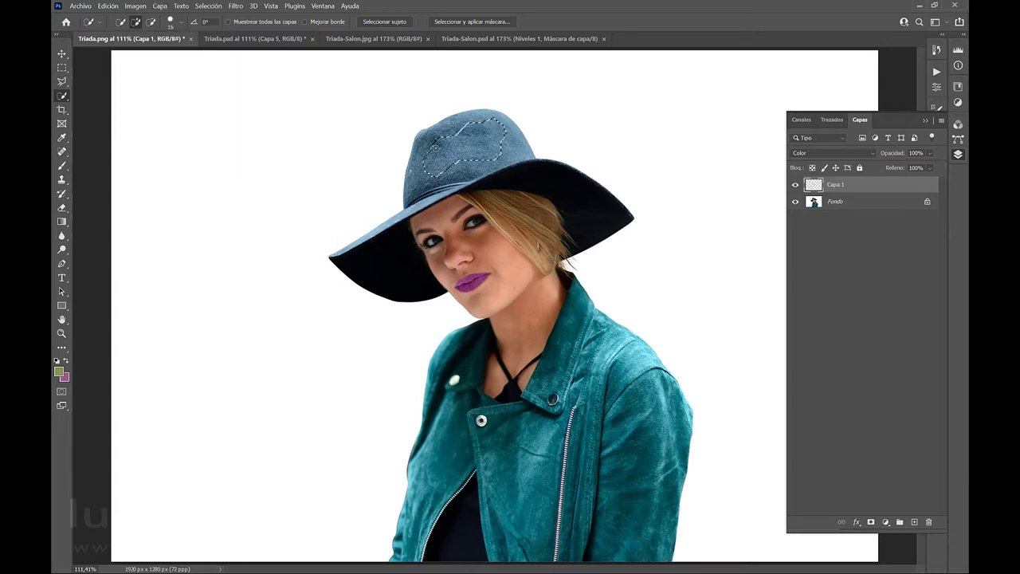
mouse_move(434, 147)
mouse_down()
mouse_move(487, 119)
mouse_move(516, 144)
mouse_move(443, 167)
mouse_move(458, 182)
mouse_move(427, 189)
mouse_move(408, 149)
mouse_move(482, 117)
mouse_up()
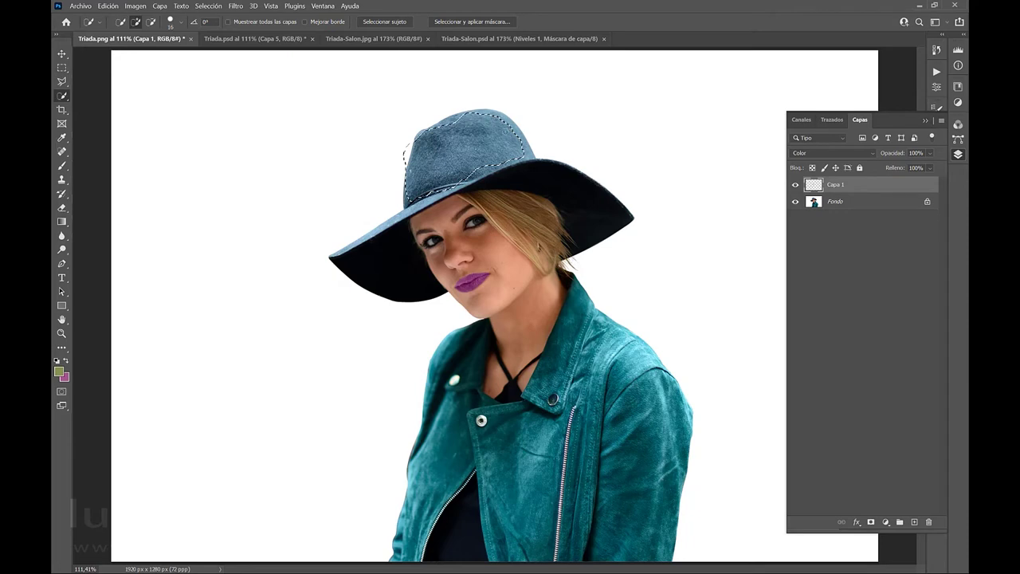
key(ctrl+d)
Step: Select the hat's blue crown and upper brim on the Fondo layer with the Quick Selection tool
click(850, 204)
mouse_move(450, 136)
mouse_down()
mouse_move(478, 132)
mouse_move(472, 143)
mouse_move(415, 148)
mouse_move(403, 159)
mouse_up()
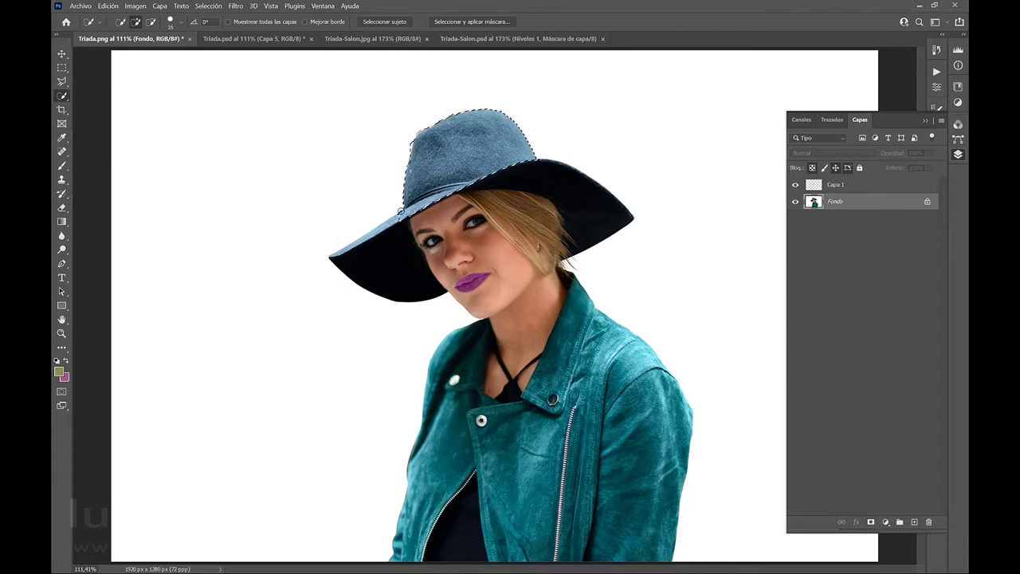
mouse_move(386, 225)
mouse_down()
mouse_move(336, 248)
mouse_move(394, 198)
mouse_move(320, 252)
mouse_up()
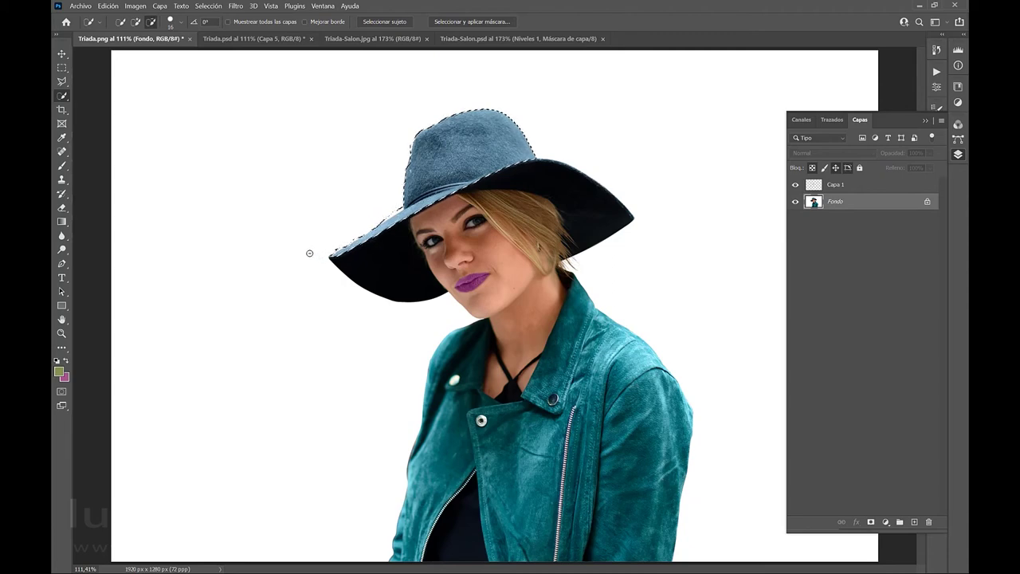
Step: Refine the hat selection's edges with the Brush in Quick Mask mode, alternating black and white, and convert the mask back to a selection
click(62, 393)
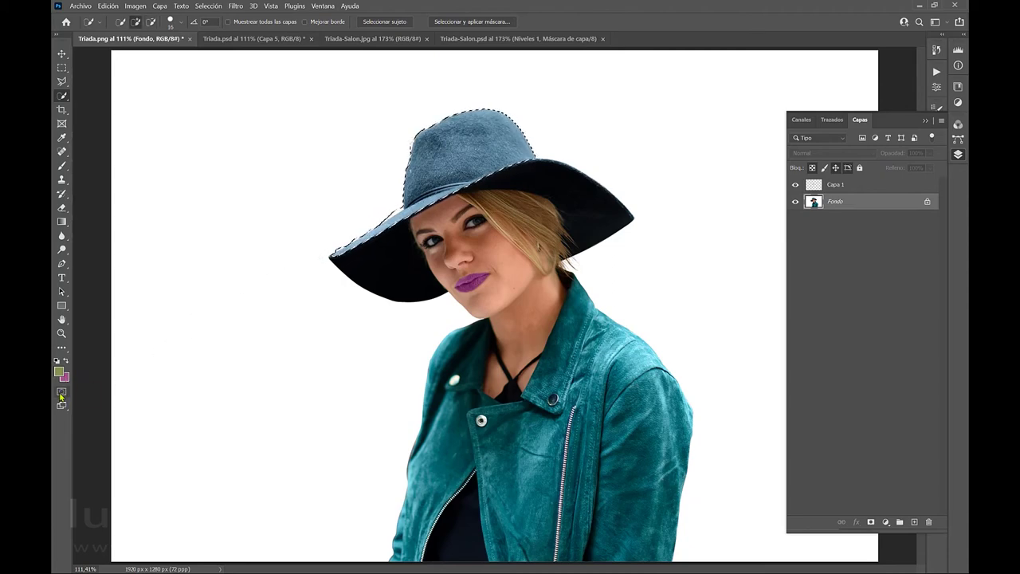
click(412, 171)
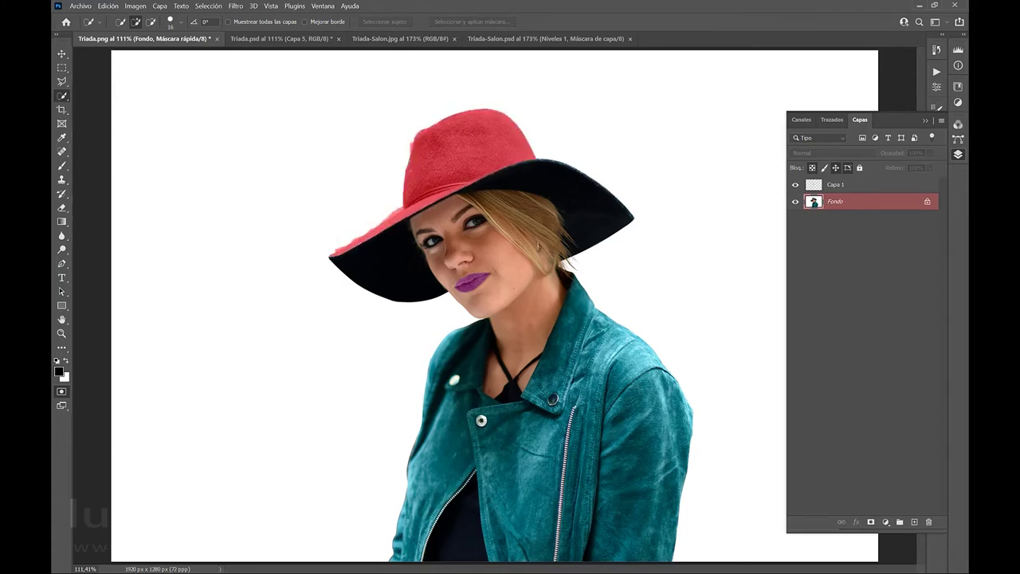
click(62, 166)
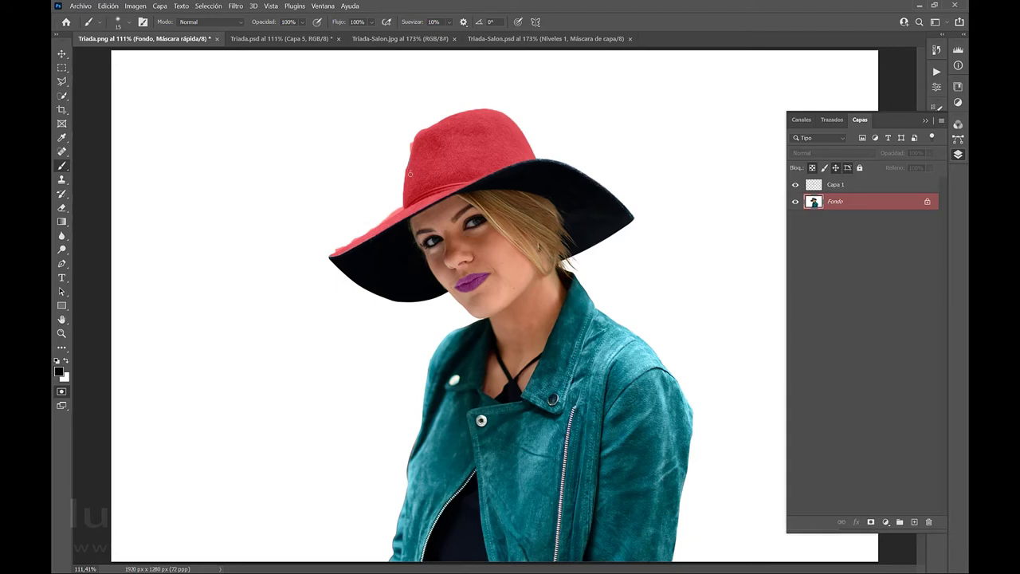
key(x)
key(x)
key(x)
key(x)
key(x)
key(x)
click(61, 392)
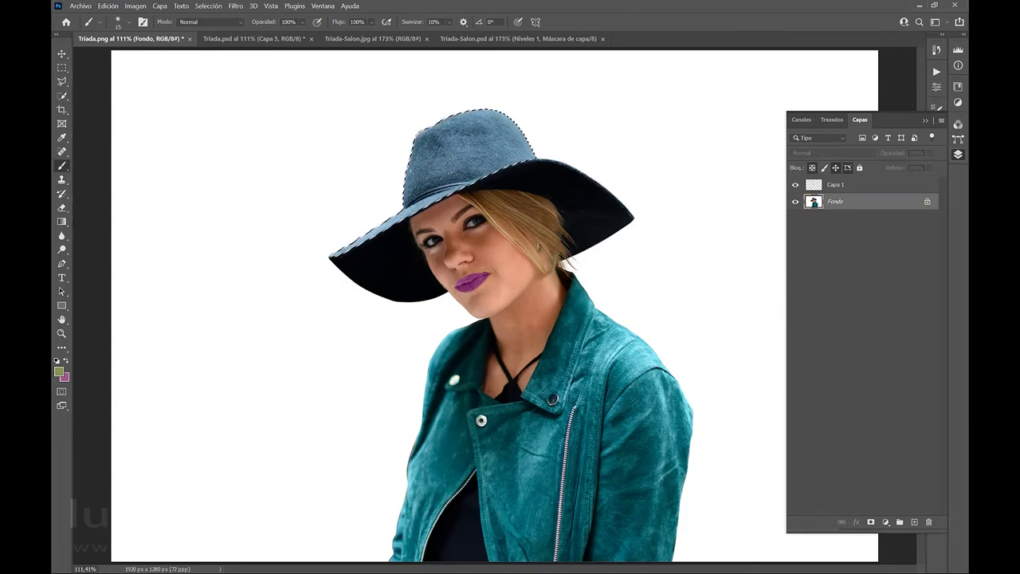
Step: Fill the hat selection with the green foreground color on a new layer above Capa 1, set to Color blend mode and 73% opacity, and deselect
click(861, 188)
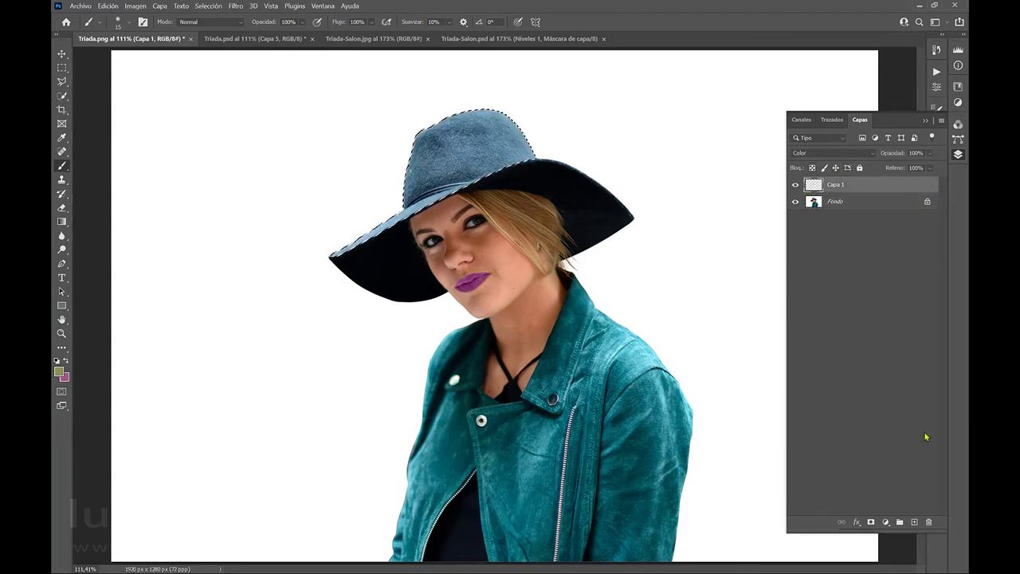
click(913, 522)
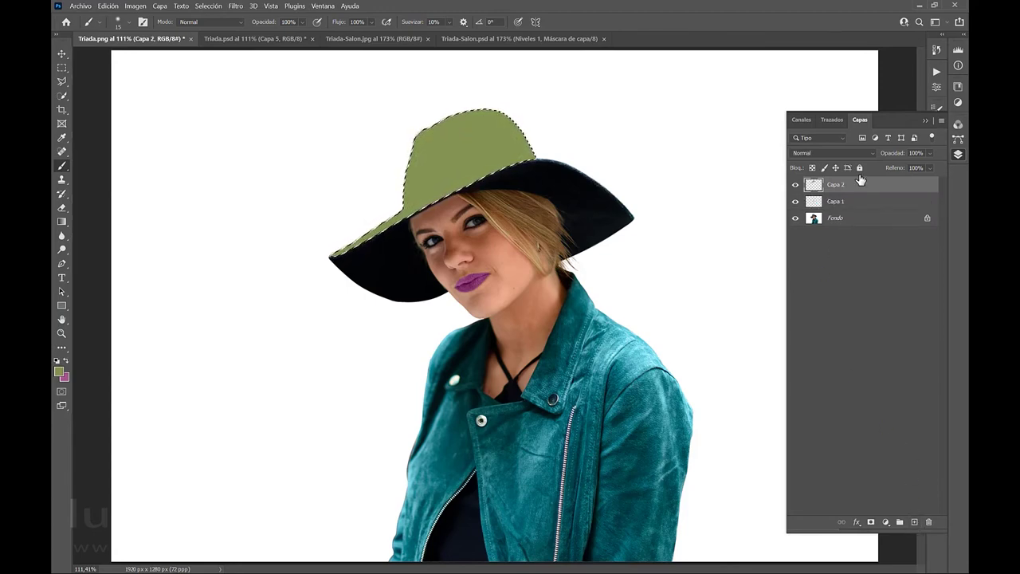
click(828, 154)
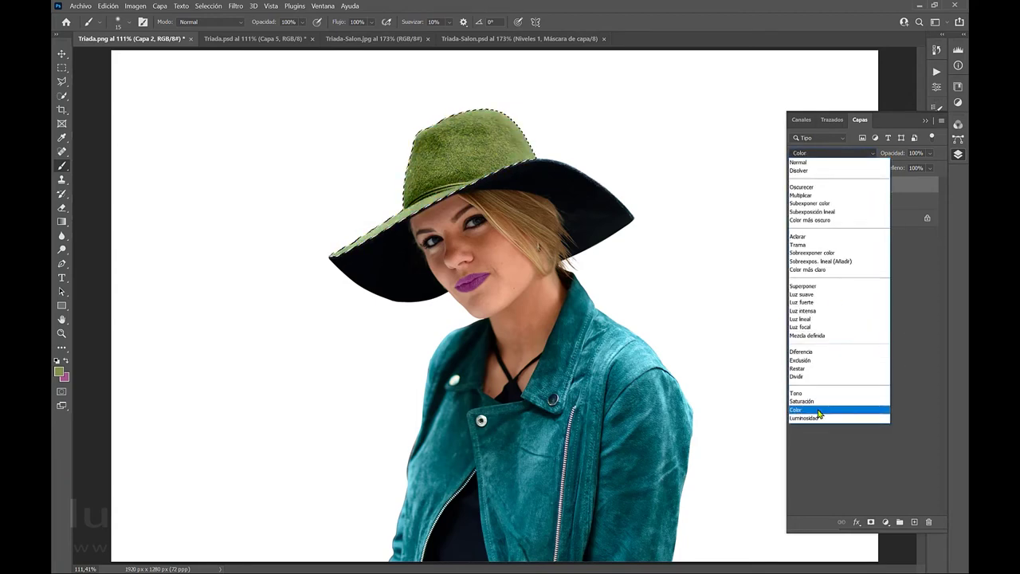
click(820, 410)
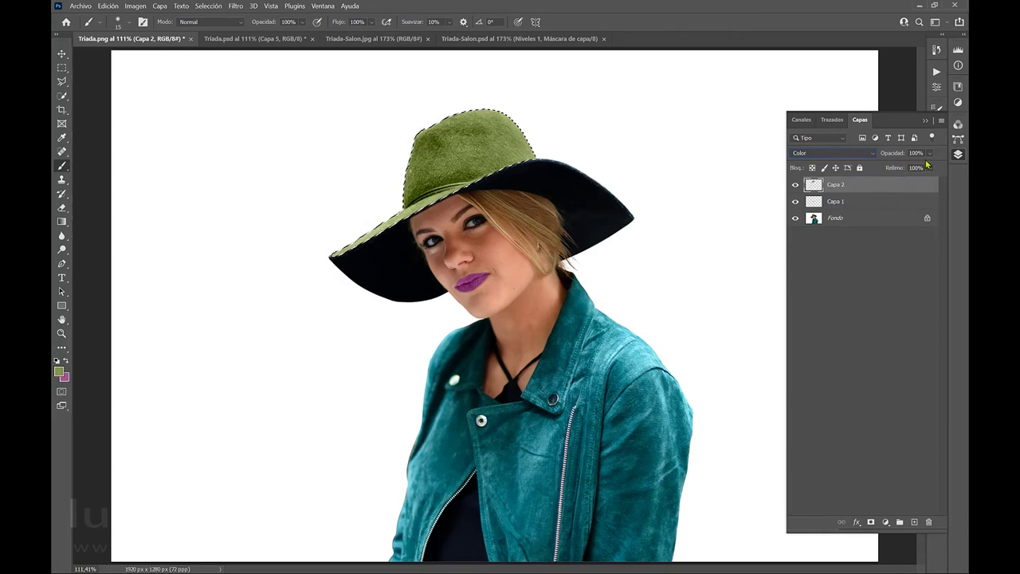
drag(929, 153, 925, 166)
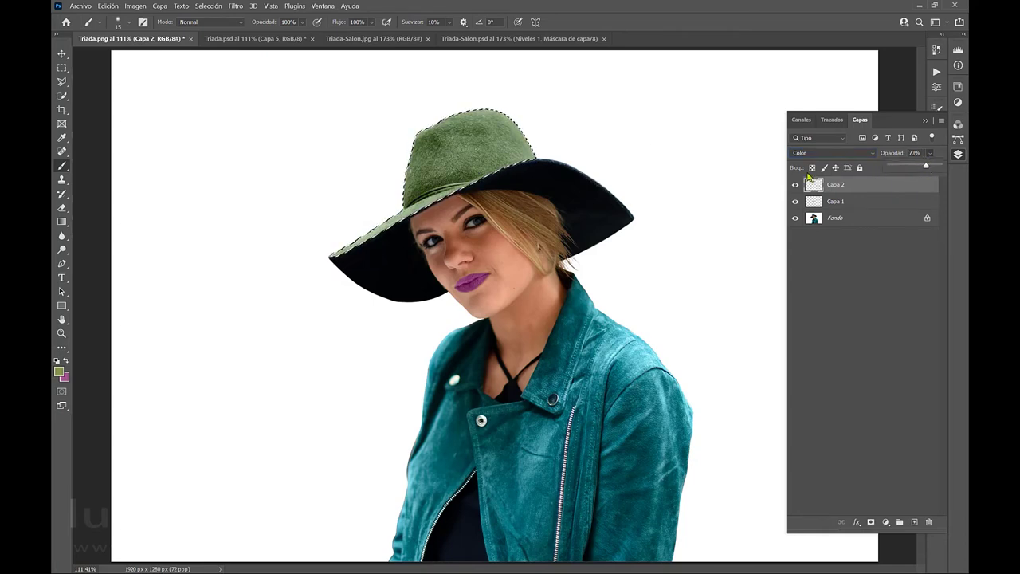
key(ctrl+d)
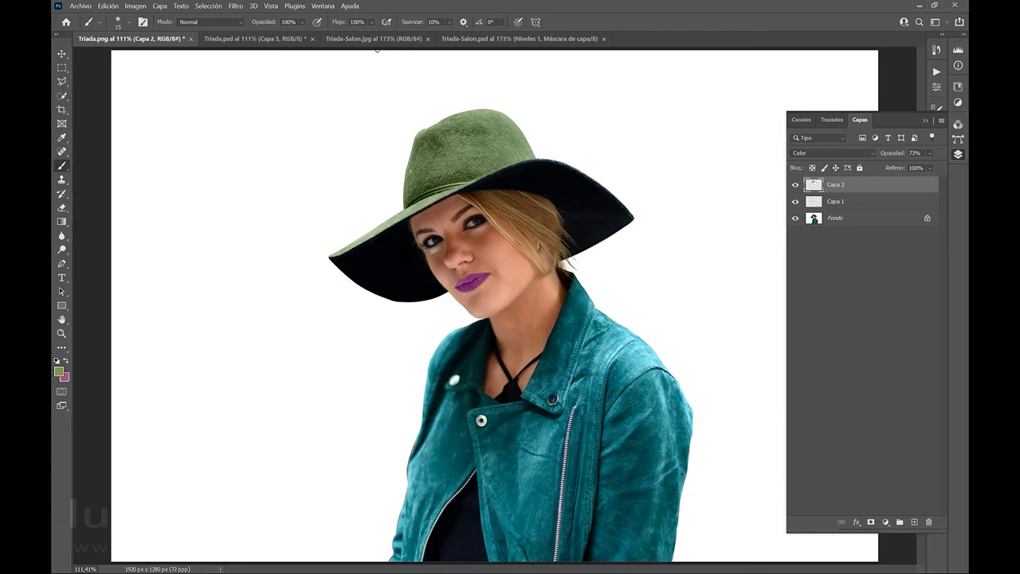
Step: Copy the triadic palette layer, Capa 5, from Triada.psd into Triada.png and position it so all three swatches show beside the jacket
click(251, 42)
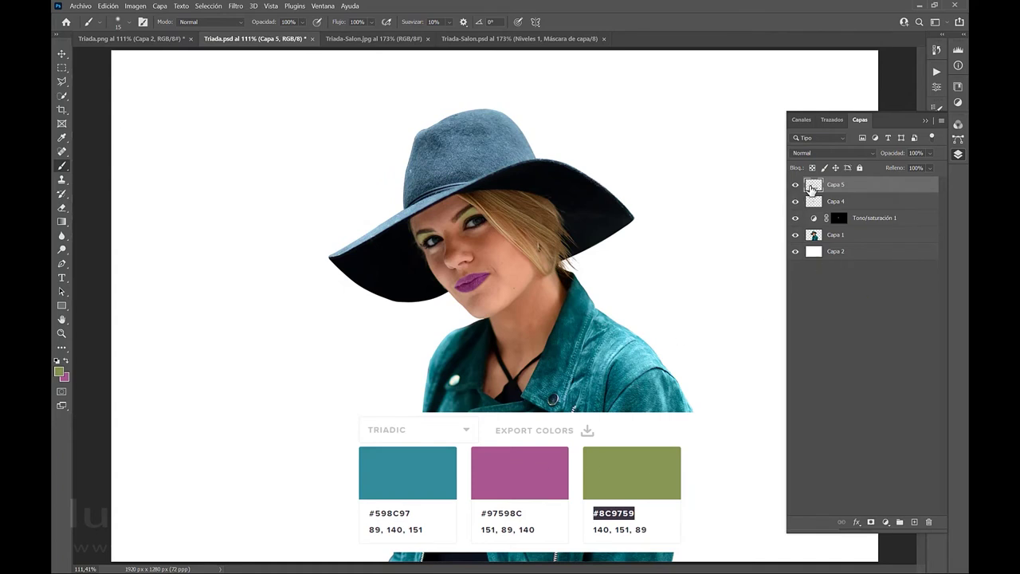
drag(813, 189, 204, 400)
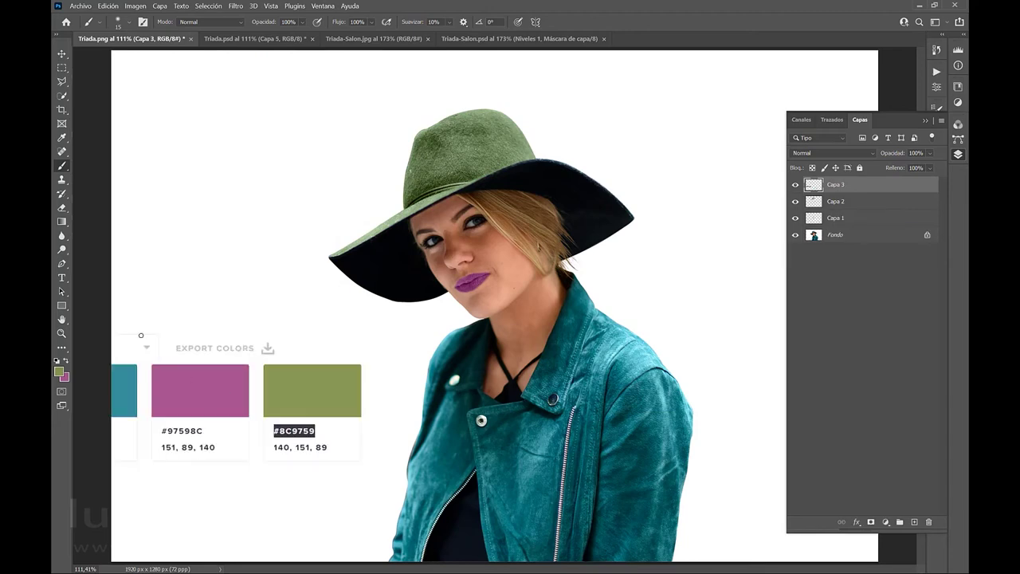
key(v)
mouse_move(219, 390)
mouse_down()
mouse_move(289, 416)
mouse_move(343, 419)
mouse_up()
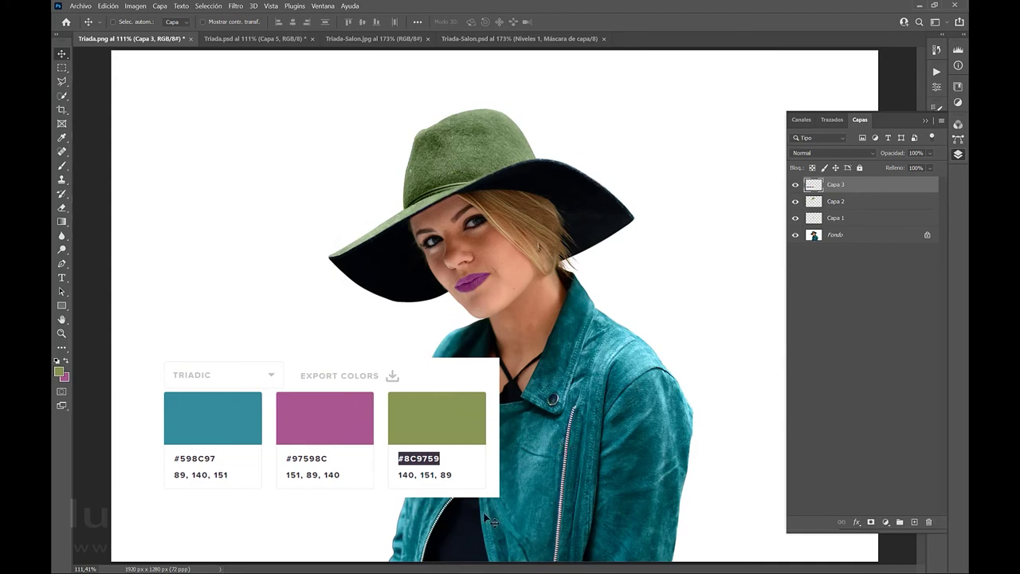
Step: Check the example in Triada.psd, and sample the teal of the lower cabinet in Triada-Salon.jpg with the Eyedropper
click(255, 38)
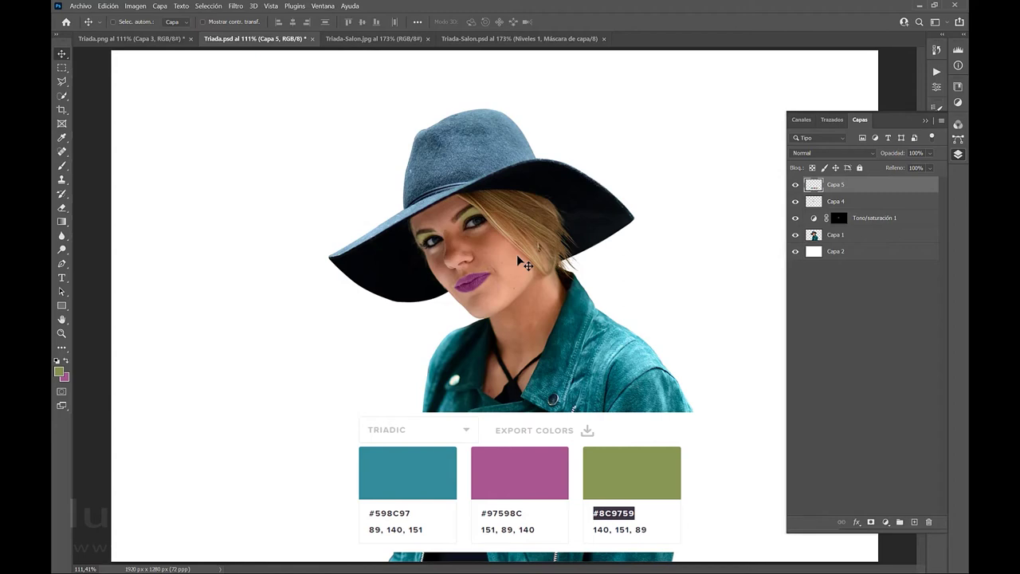
click(372, 41)
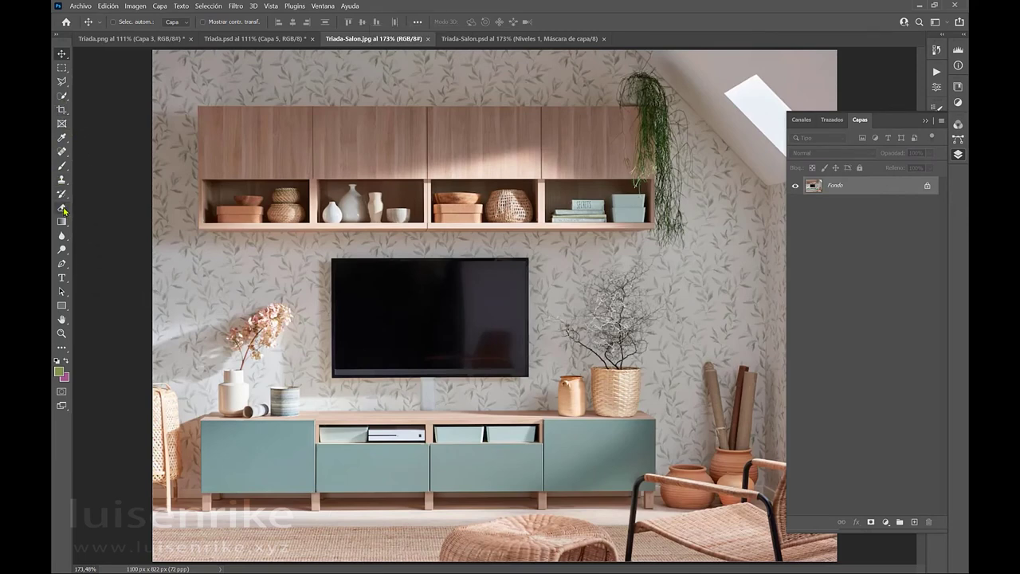
click(62, 139)
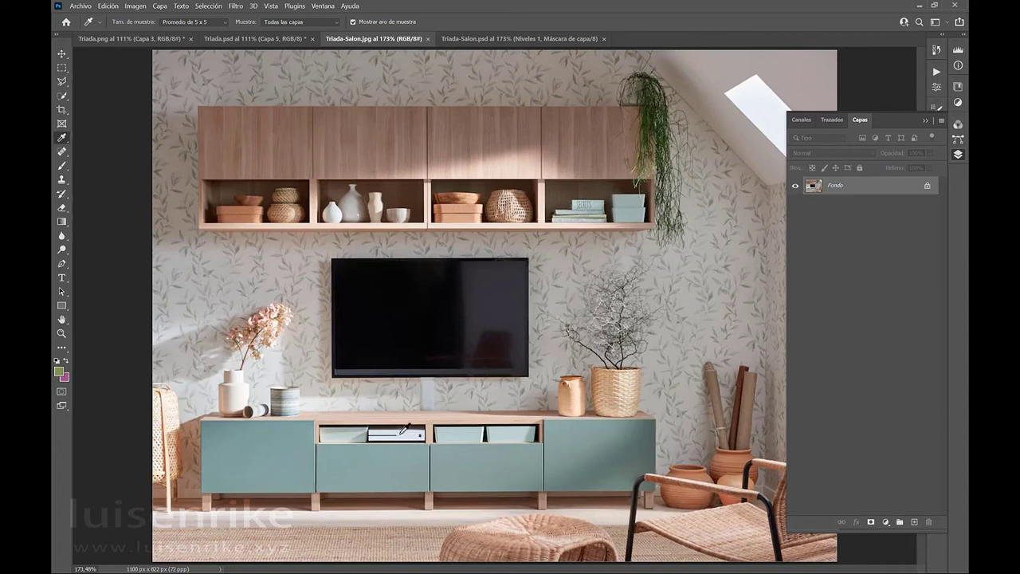
click(481, 461)
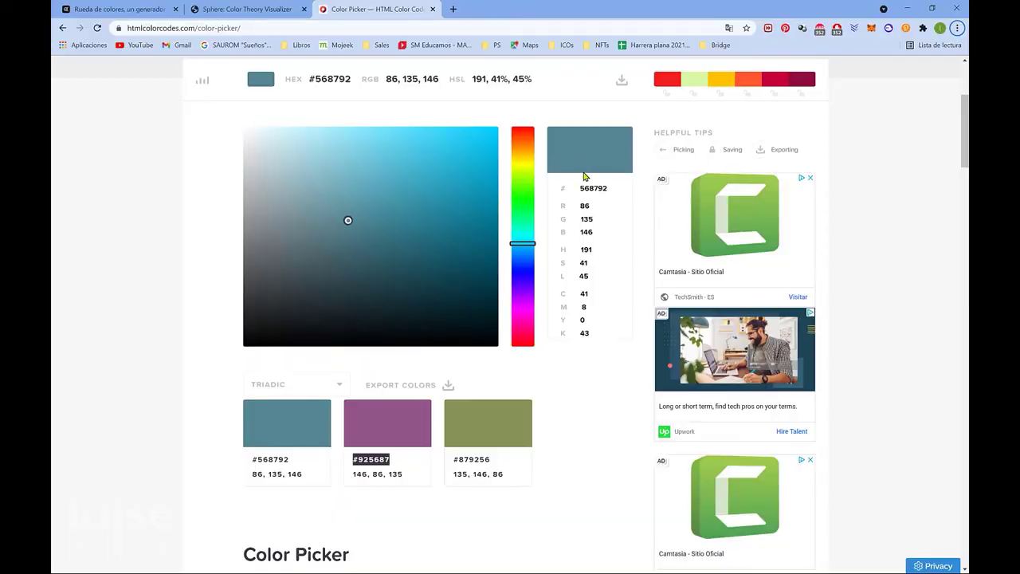
Step: Set the base color to 8E9E9B in the htmlcolorcodes.com color picker in the browser to generate its triadic palette
drag(613, 188, 541, 189)
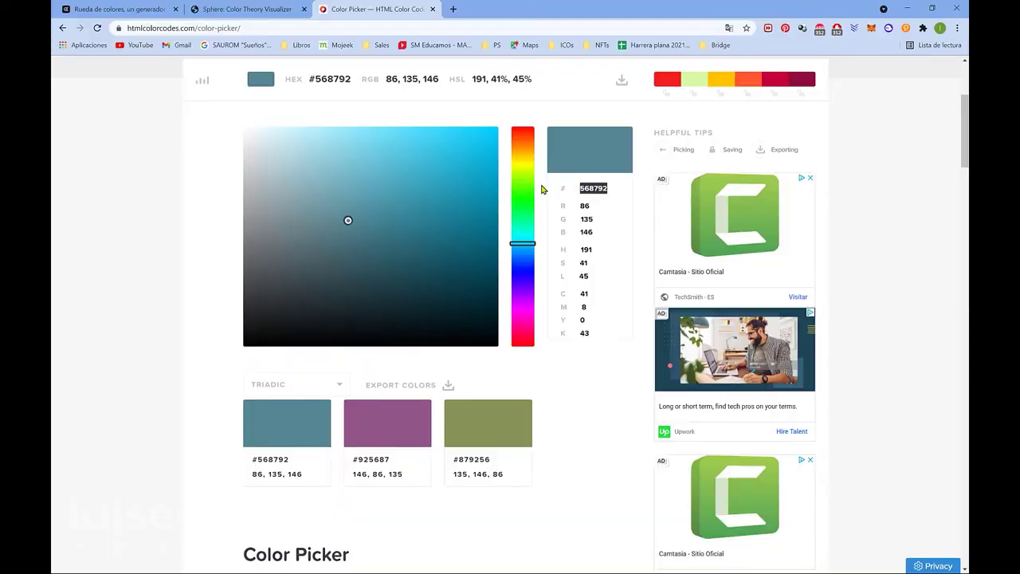
text(8E9E9B)
key(Return)
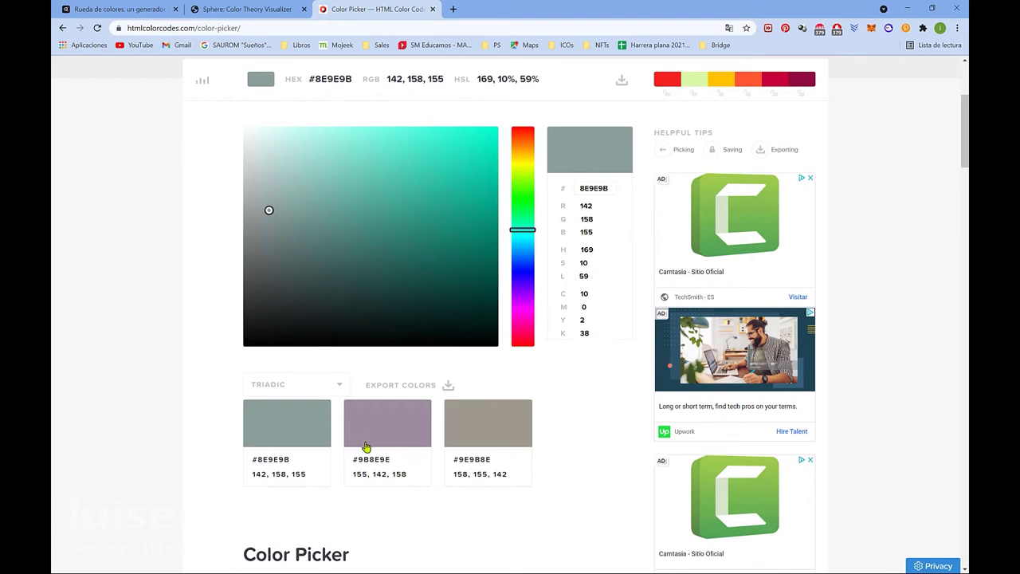
Step: Copy the mauve triadic color #9B8E9E from the web palette and set it as the foreground color in Photoshop
key(alt)
drag(392, 460, 352, 461)
key(alt+Tab)
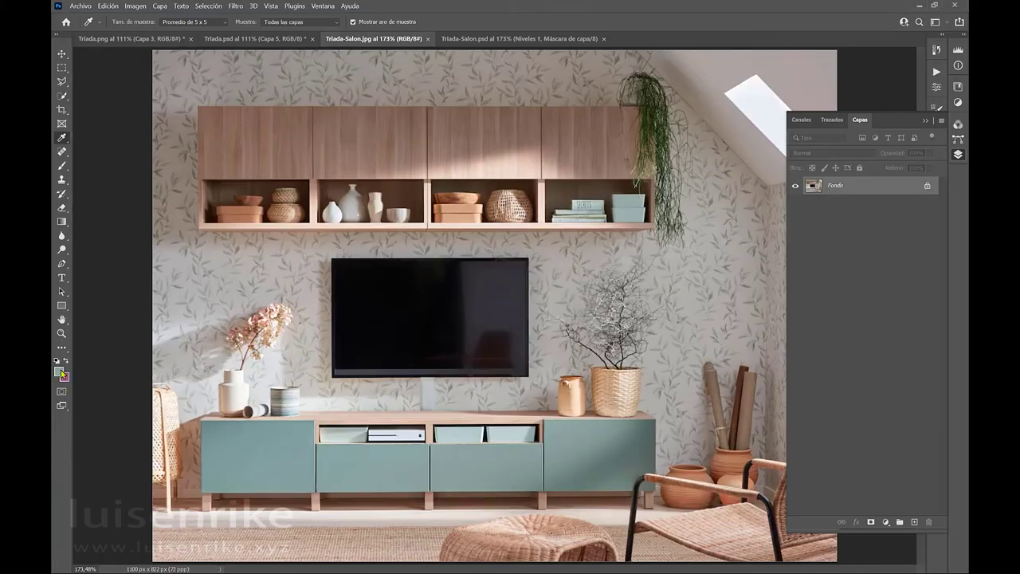
click(57, 372)
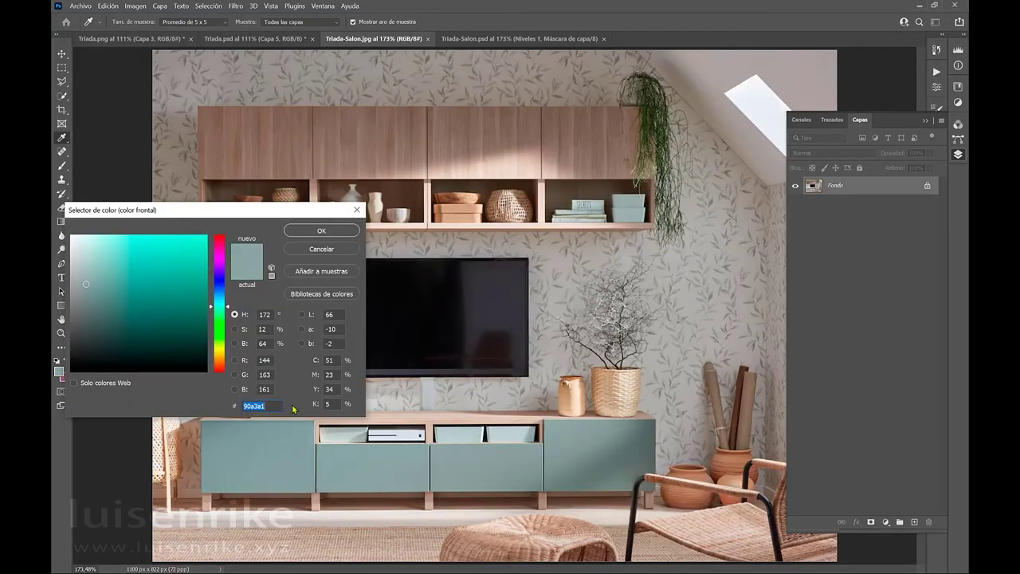
key(ctrl+v)
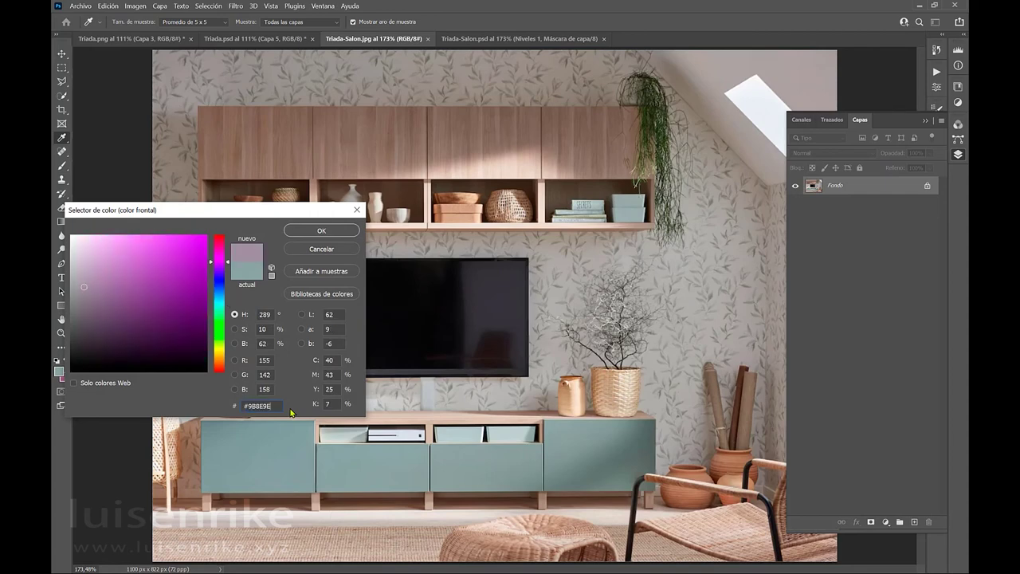
key(Return)
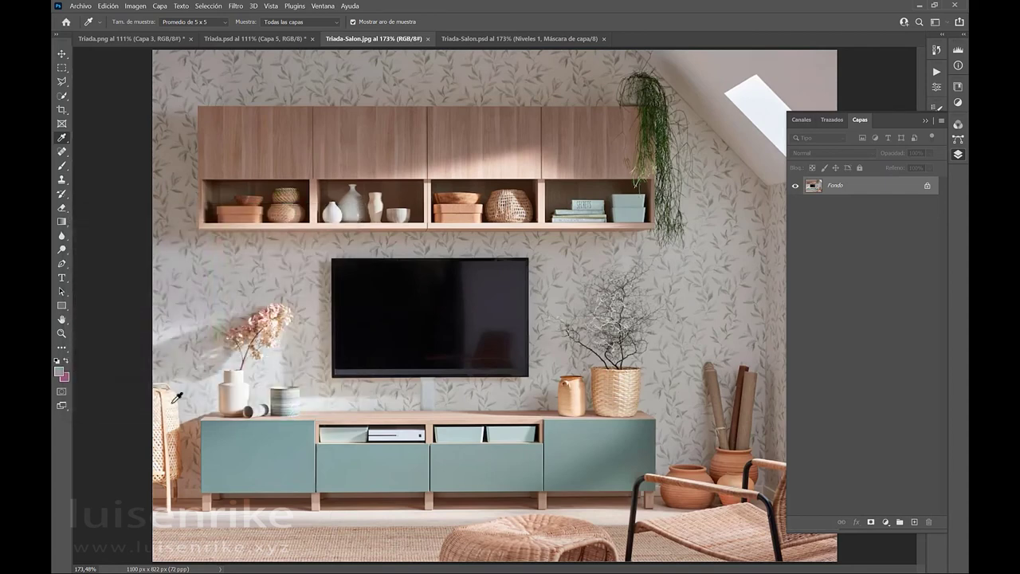
Step: Copy the third triadic color, #9E9B8E, from the web palette and set it as the background color in Photoshop
click(67, 363)
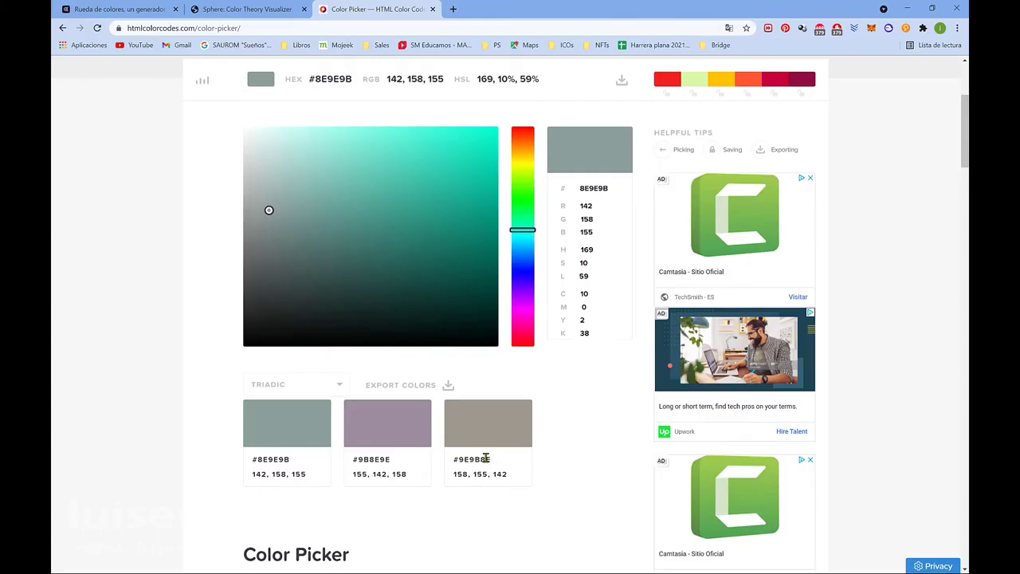
double_click(483, 458)
drag(495, 463, 444, 466)
key(ctrl+c)
key(alt+Tab)
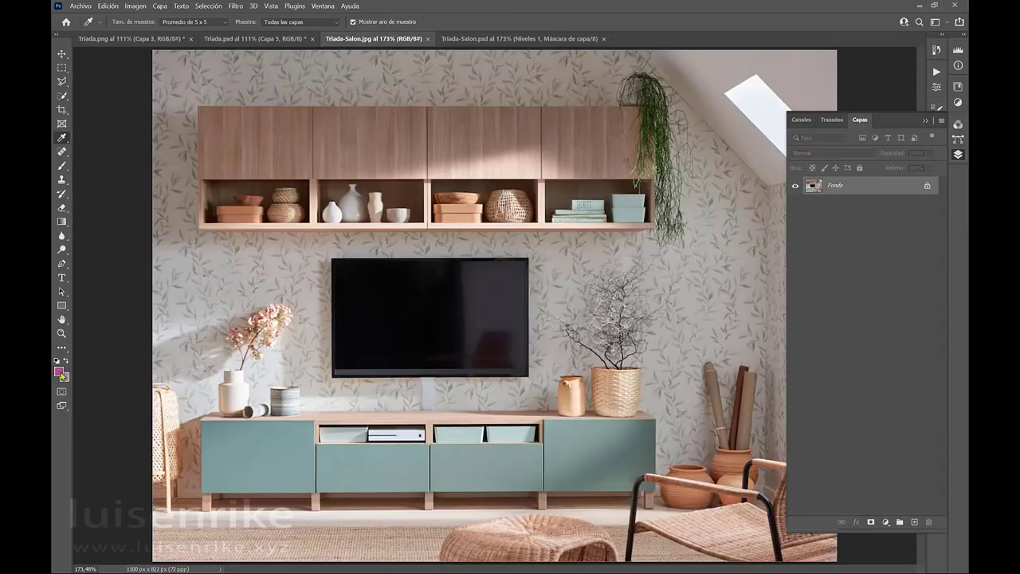
click(56, 372)
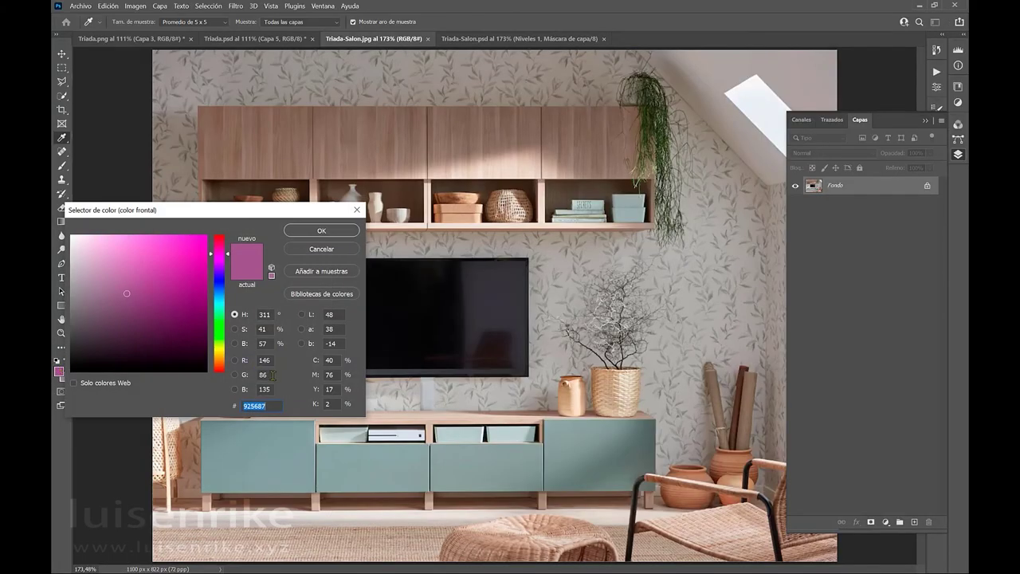
key(ctrl+v)
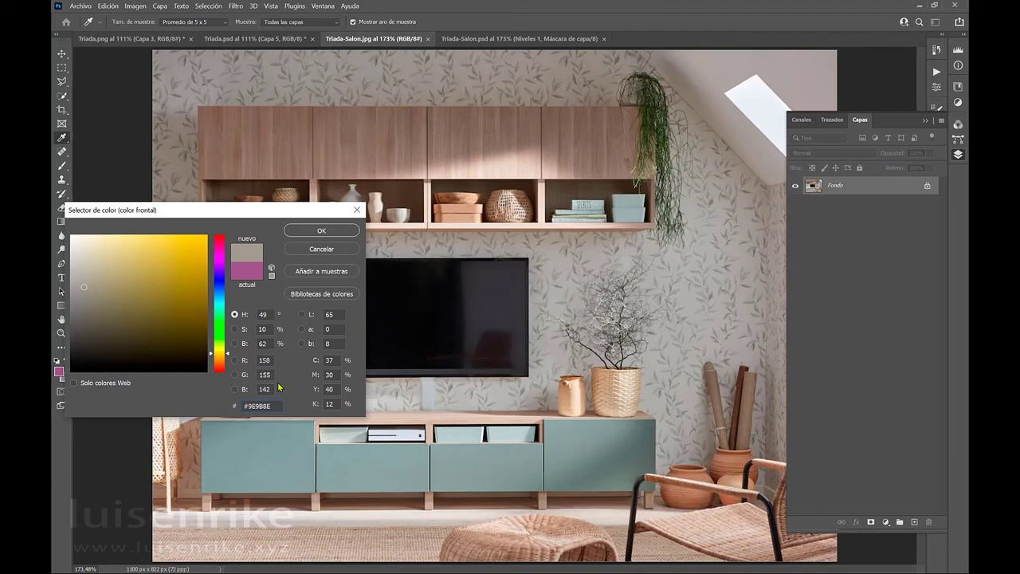
key(Return)
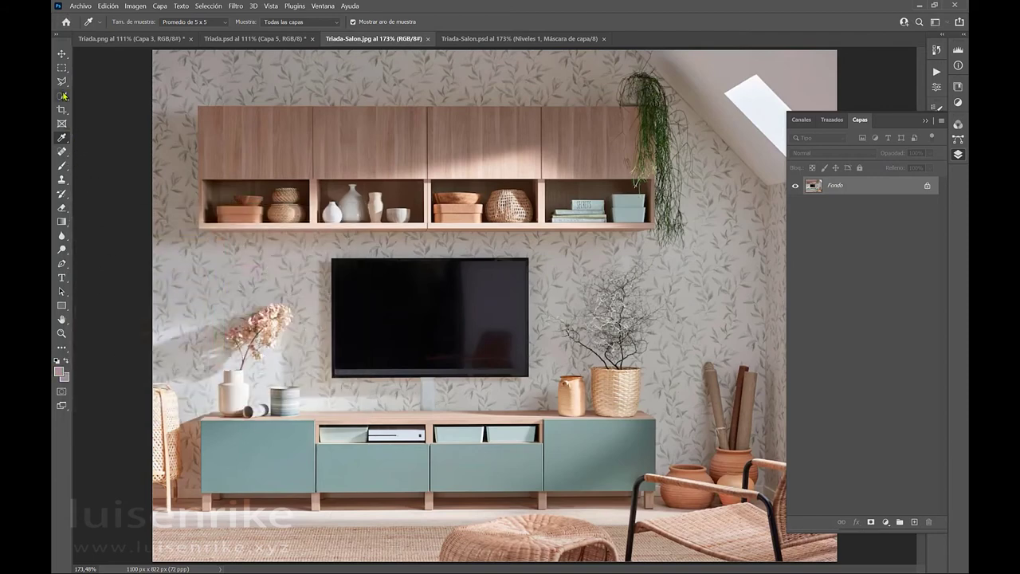
drag(63, 97, 124, 105)
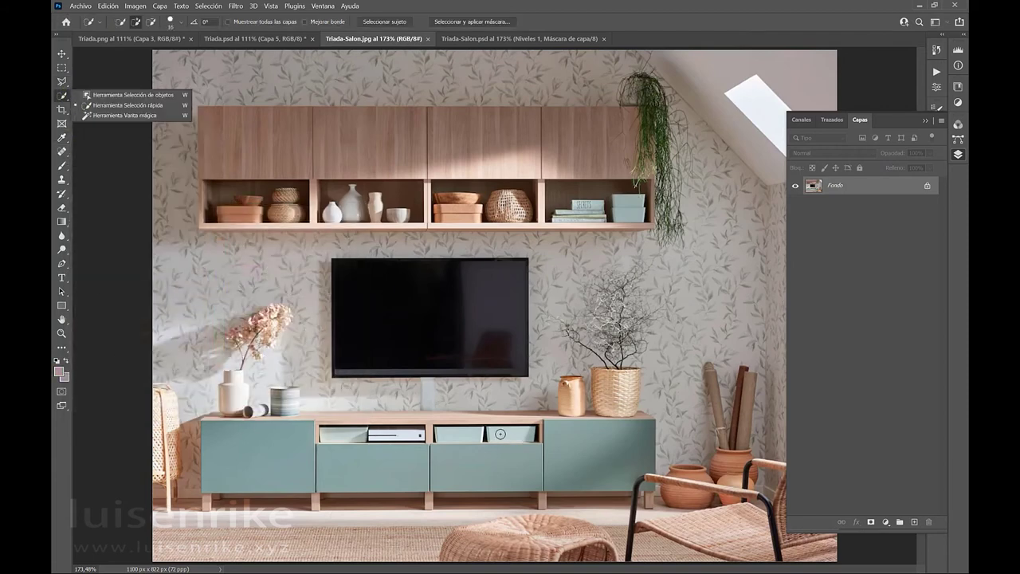
click(500, 433)
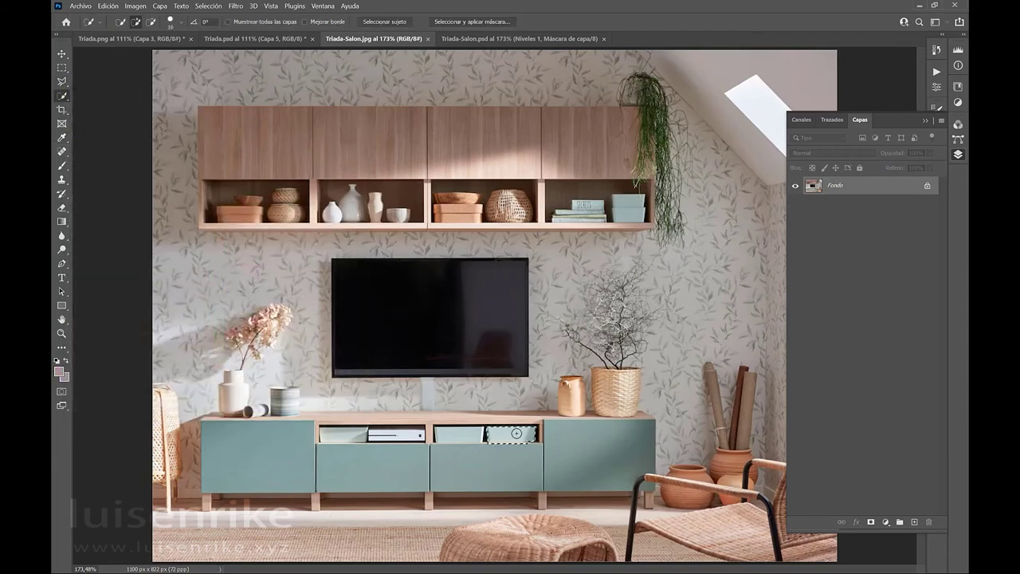
ctrl+click(469, 436)
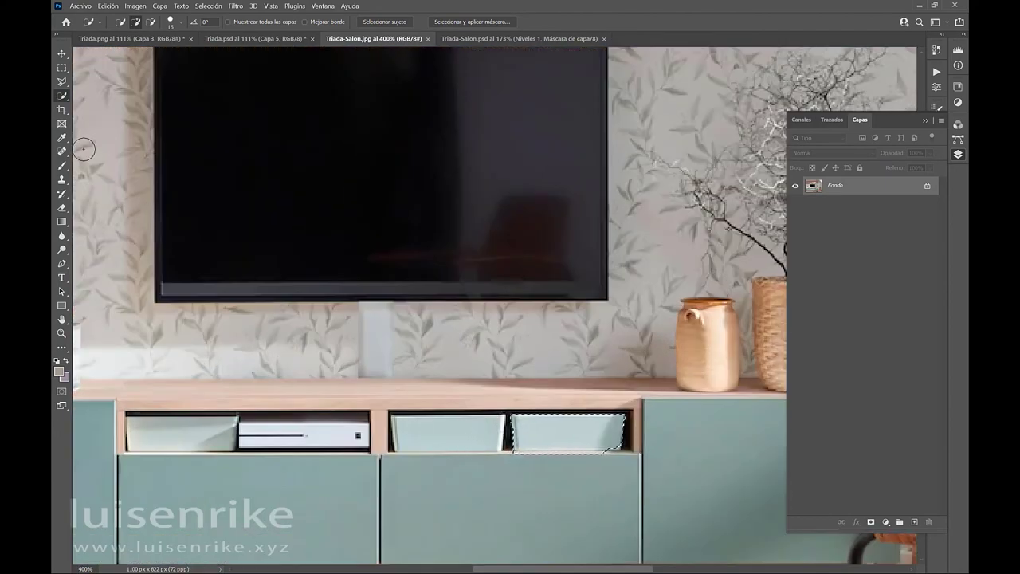
key(ctrl+d)
Step: Select the two pale boxes in the compartment beneath the TV's right half with the Polygonal Lasso, adding the second to the first
click(61, 81)
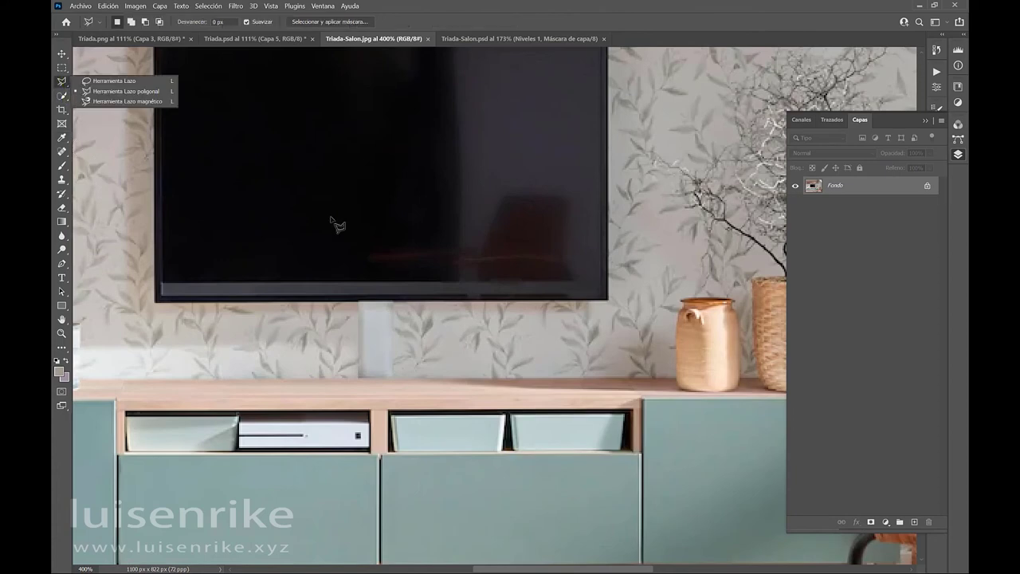
click(514, 415)
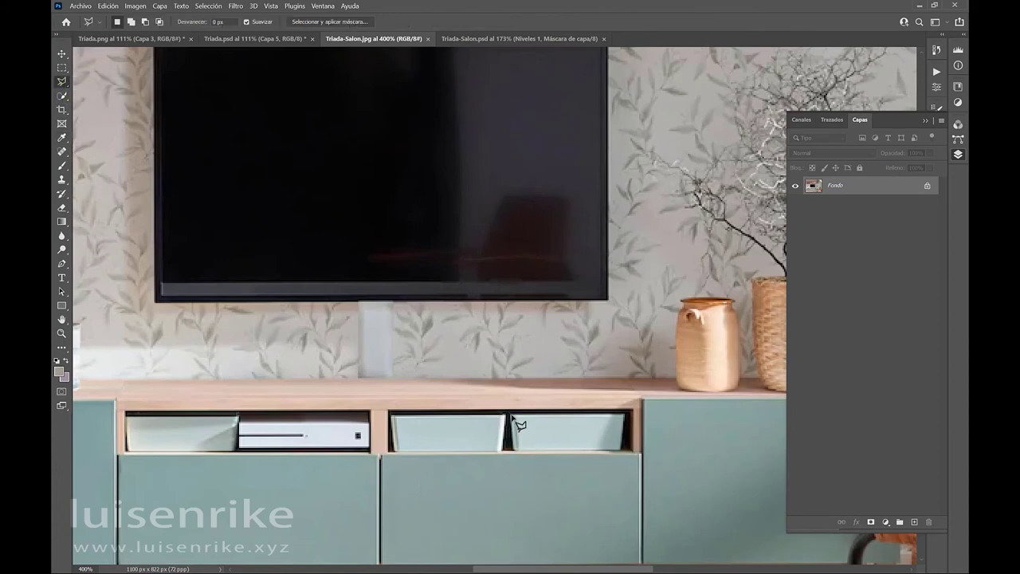
click(624, 415)
click(621, 452)
key(shift)
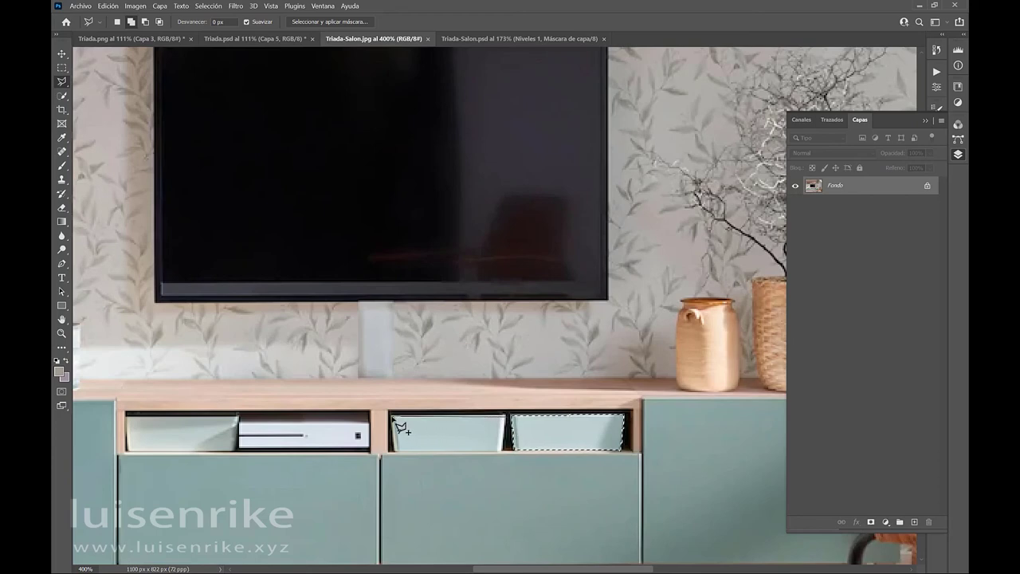
click(395, 451)
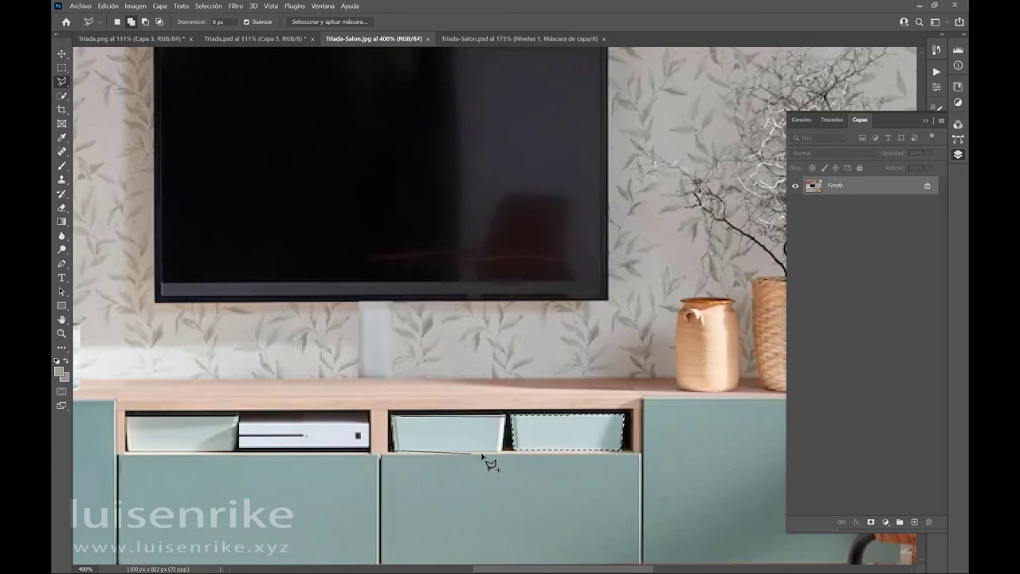
double_click(514, 426)
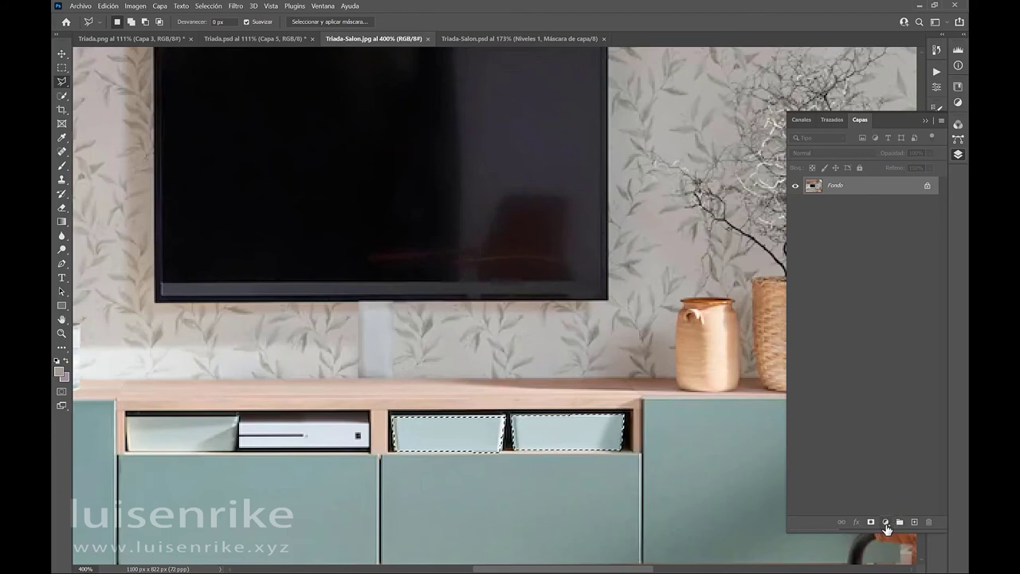
Step: Fill the two selected boxes with the foreground color 9E9B8E on a new layer, deselect, and set the layer's blend mode to Color
click(914, 522)
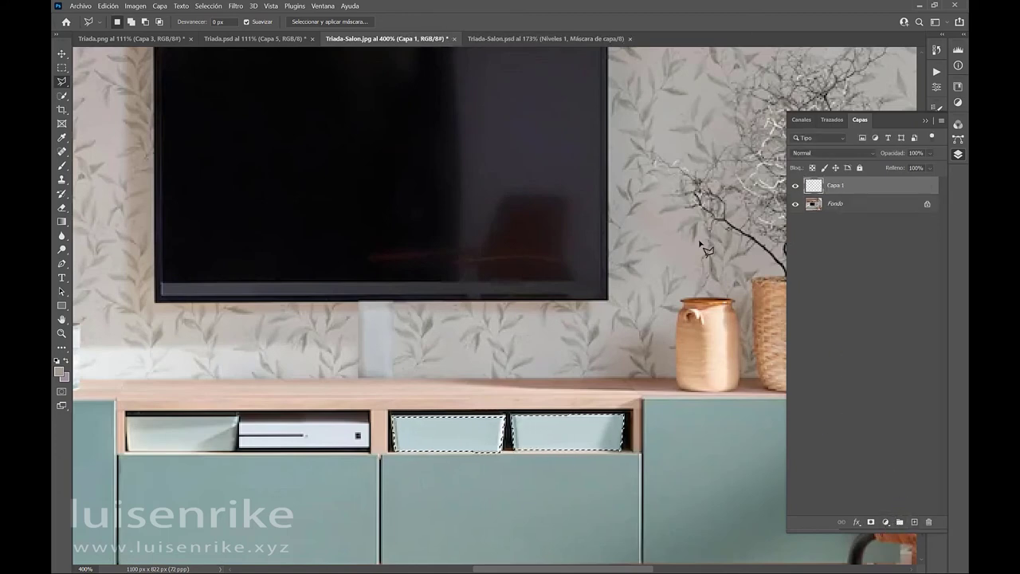
key(alt+BackSpace)
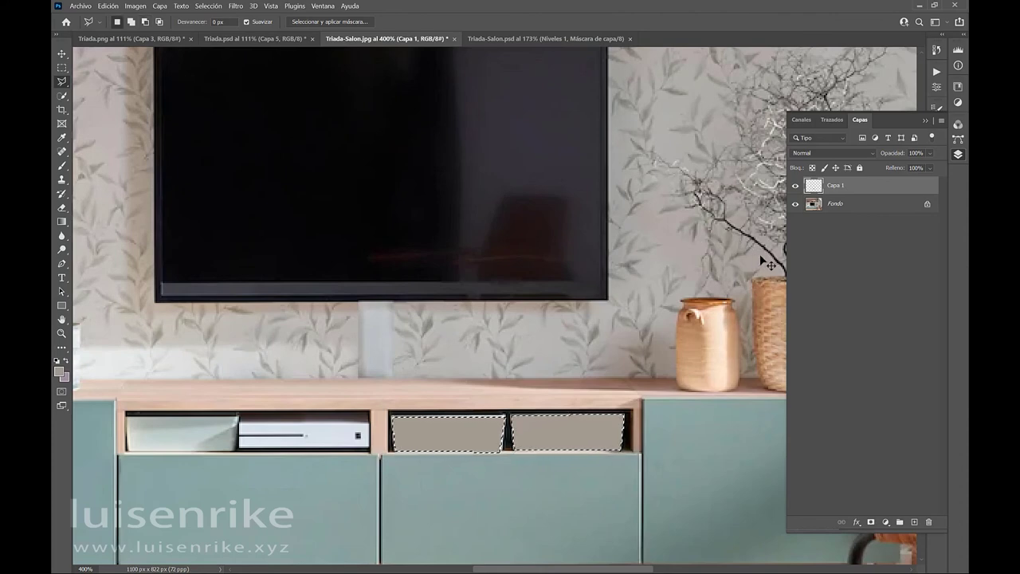
key(ctrl+d)
click(864, 155)
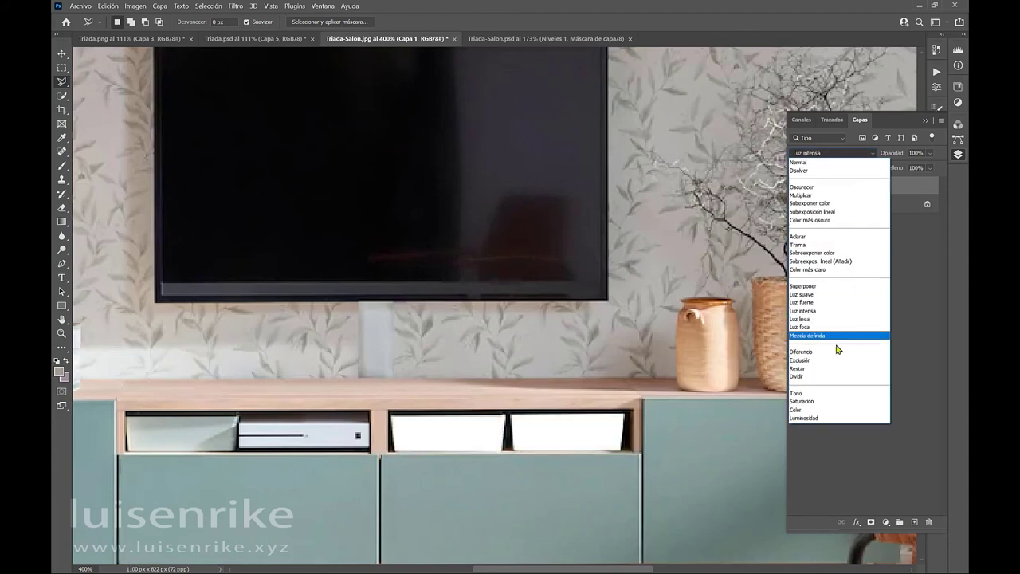
click(831, 410)
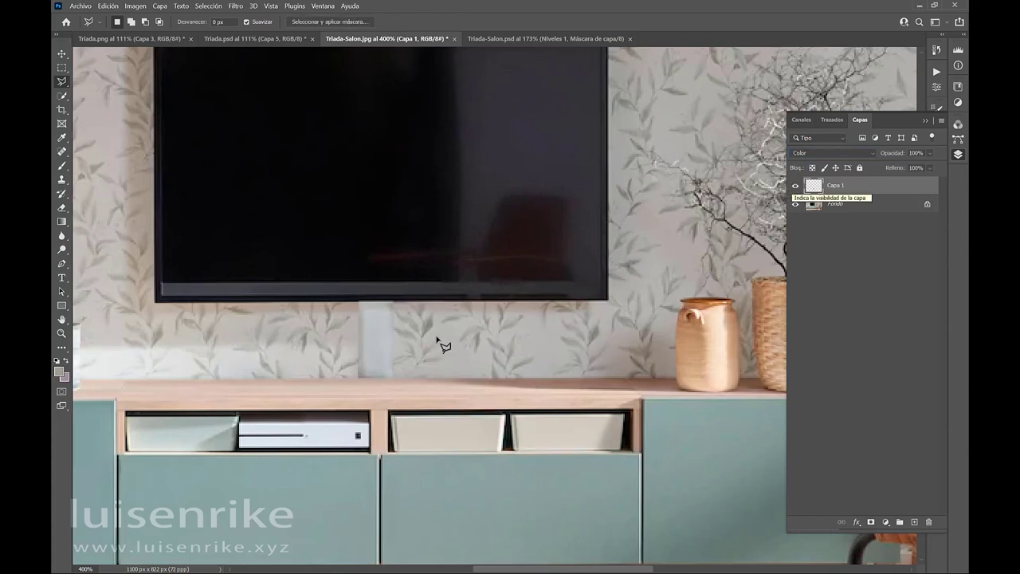
Step: Outline the box beside the game console with the Polygonal Lasso and fill it with the mauve background color
click(240, 416)
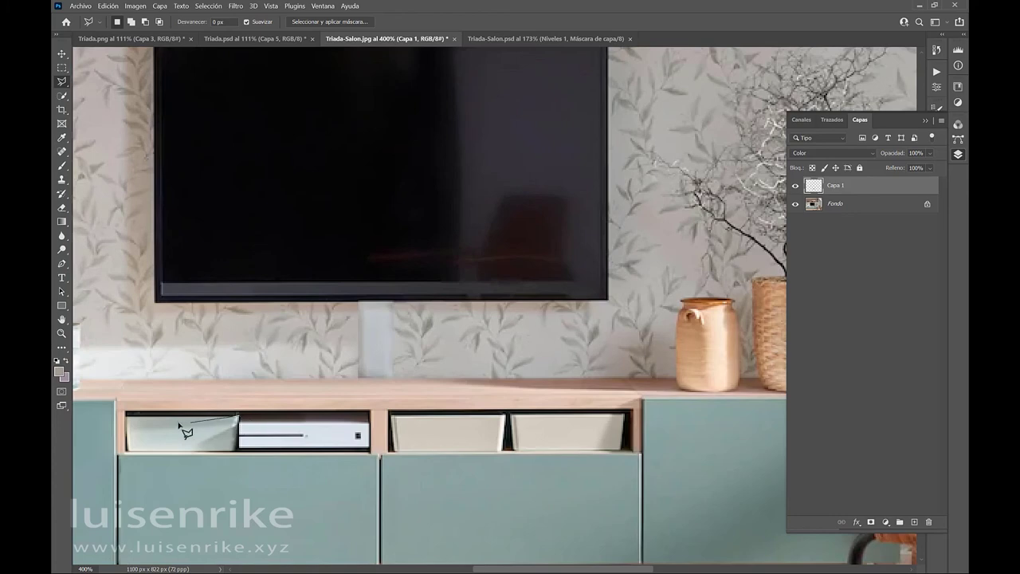
click(128, 417)
click(128, 452)
Step: Set the foreground to a more saturated yellow of the same hue and refill the selected box beside the console with it
click(60, 375)
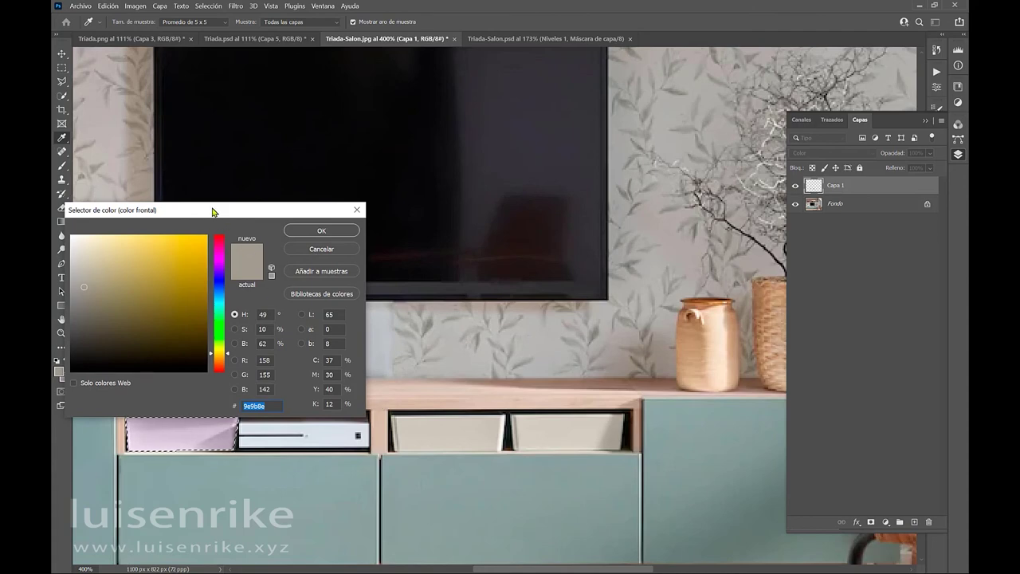
drag(213, 211, 435, 148)
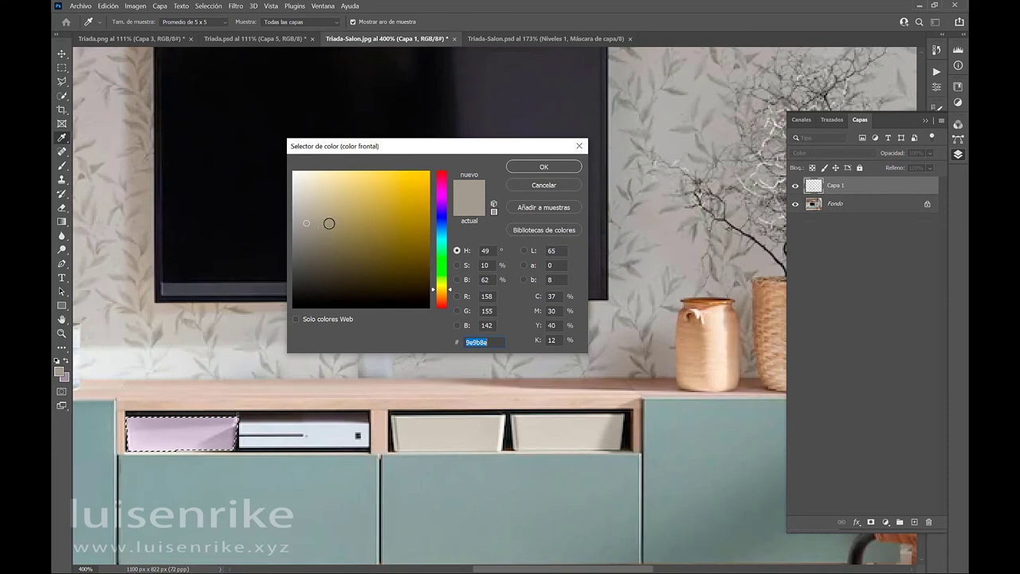
click(330, 222)
drag(331, 223, 344, 219)
click(524, 168)
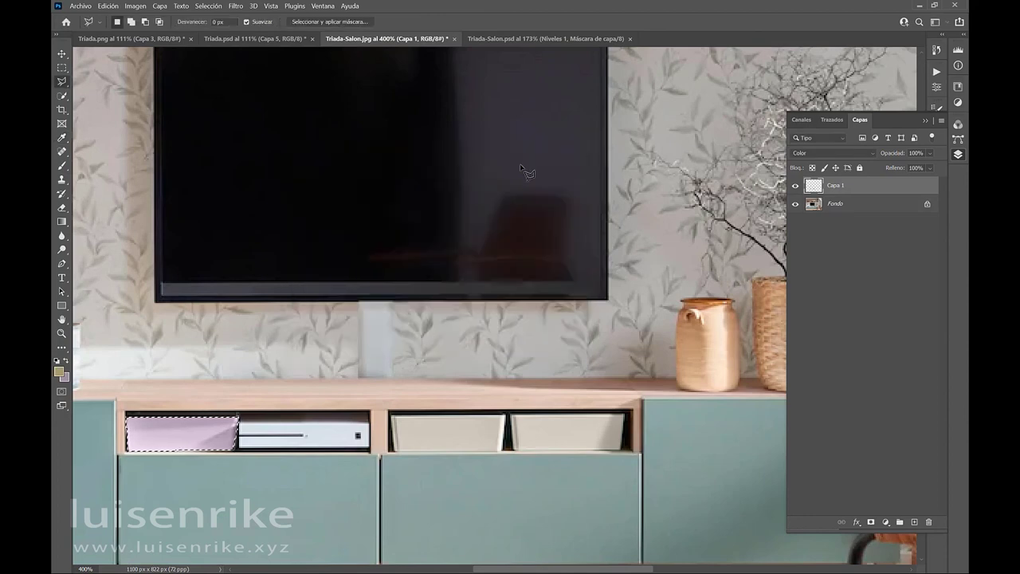
key(alt+BackSpace)
Step: Load the selection of everything painted on Capa 1 and subtract the yellow box, keeping only the two beige boxes selected
ctrl+click(815, 191)
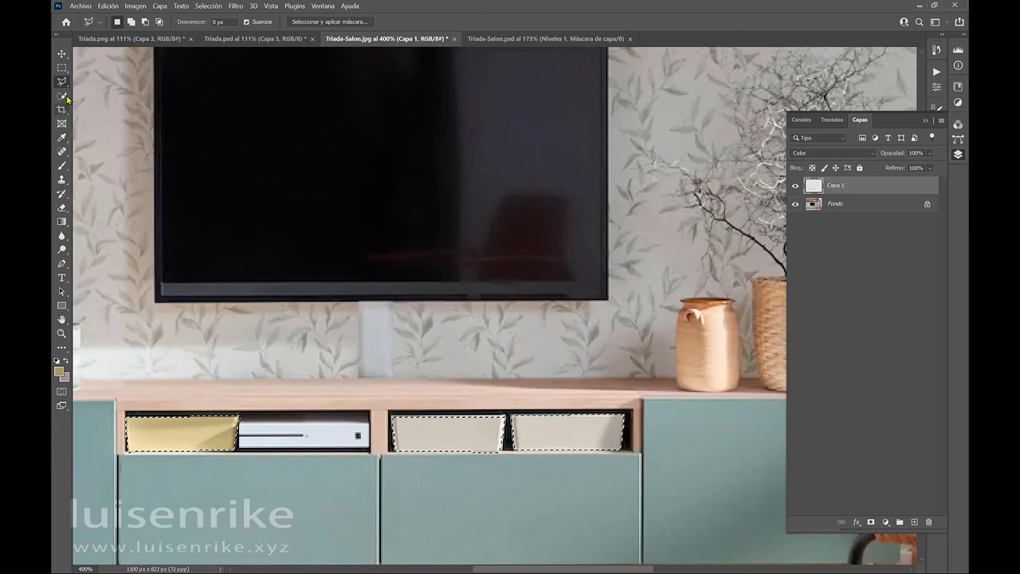
key(alt)
click(114, 381)
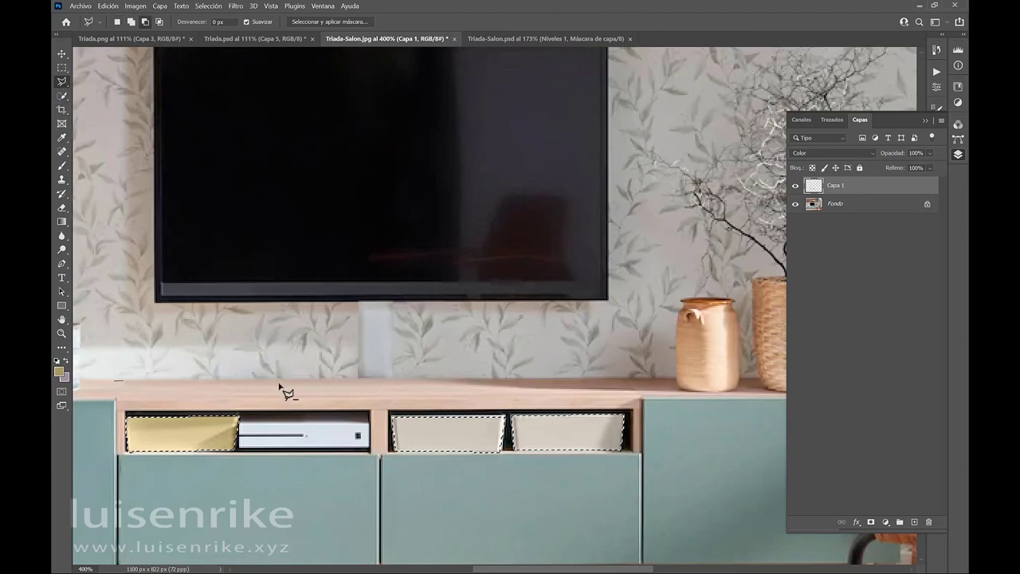
click(281, 384)
click(281, 493)
click(124, 508)
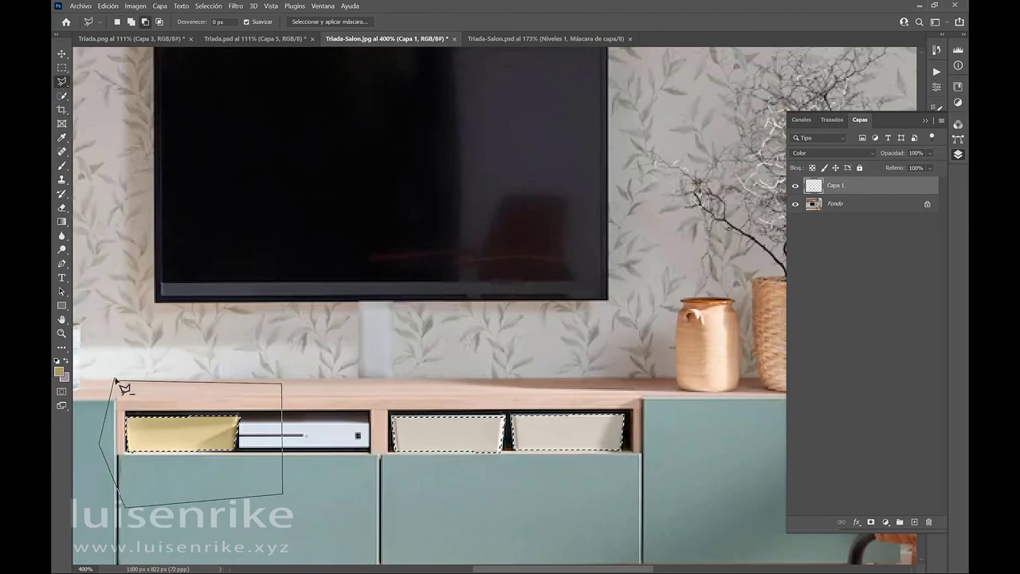
click(115, 381)
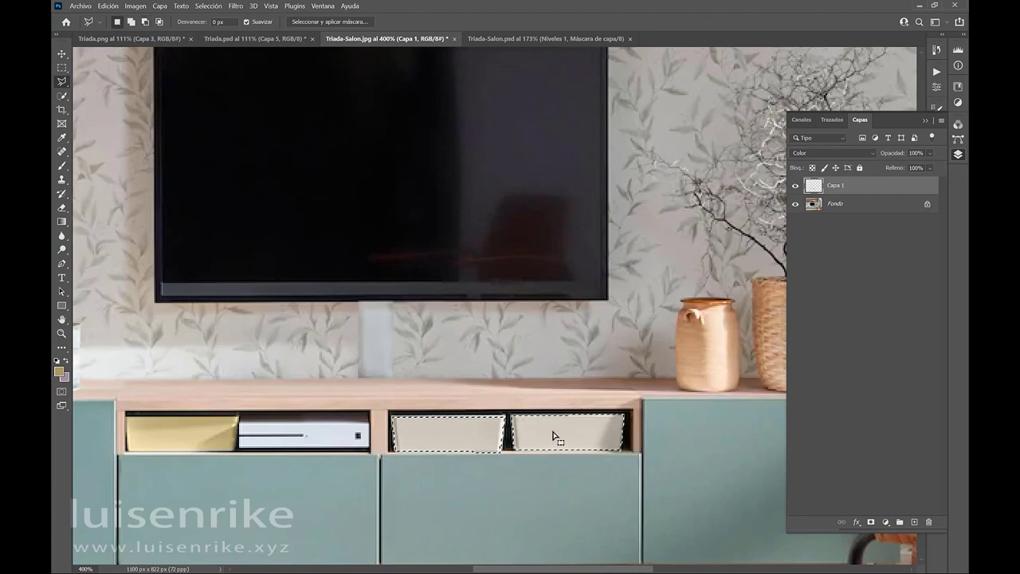
Step: Set the background to a more saturated pinkish purple, fill the two selected boxes with it, and deselect
click(66, 380)
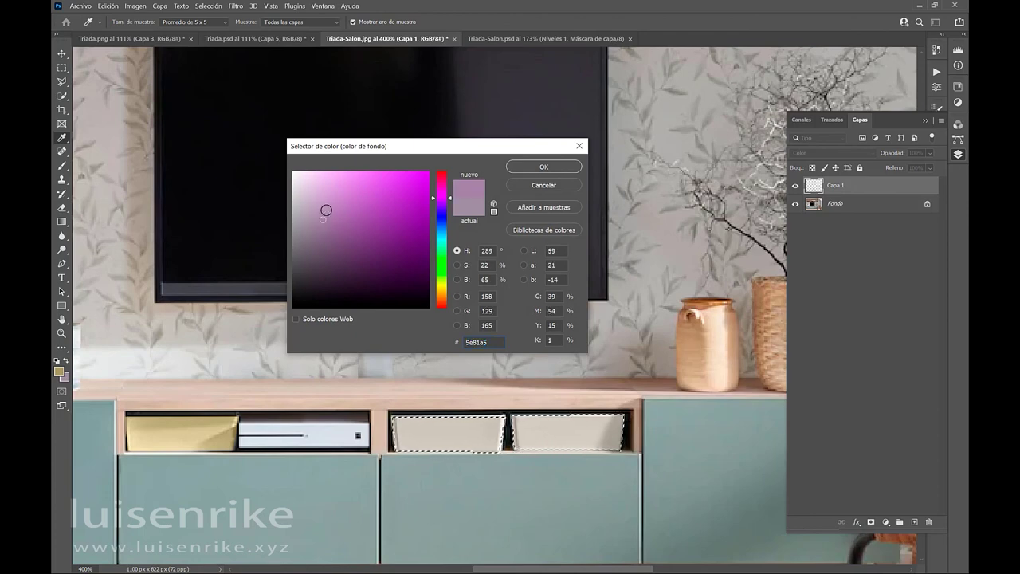
click(331, 210)
click(544, 167)
key(l)
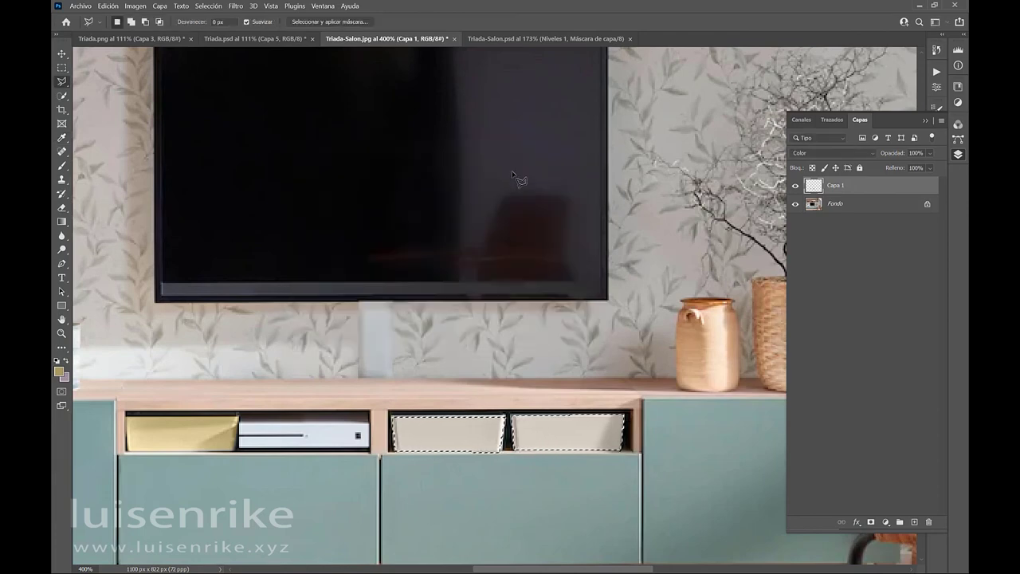
key(ctrl+BackSpace)
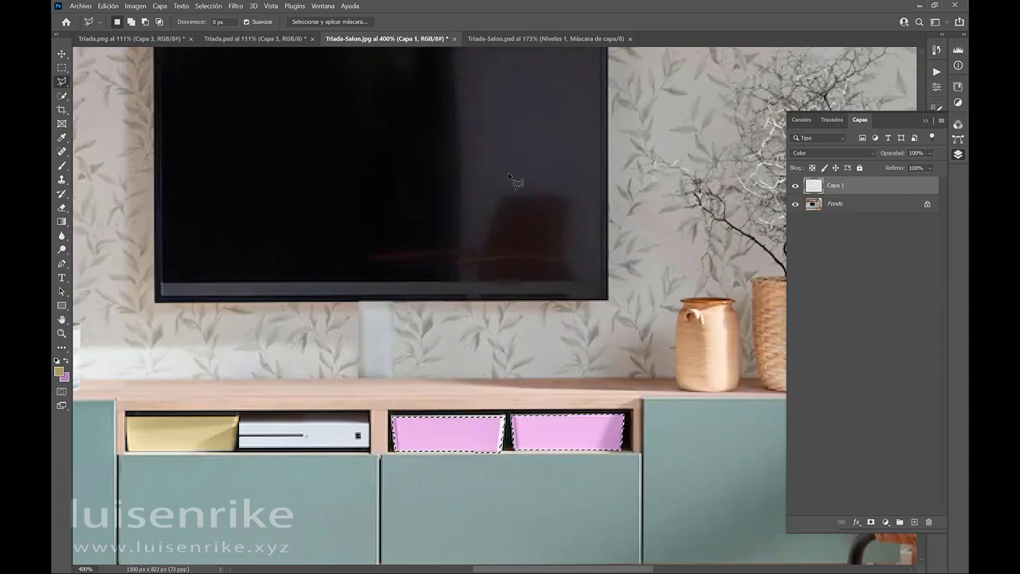
key(ctrl+d)
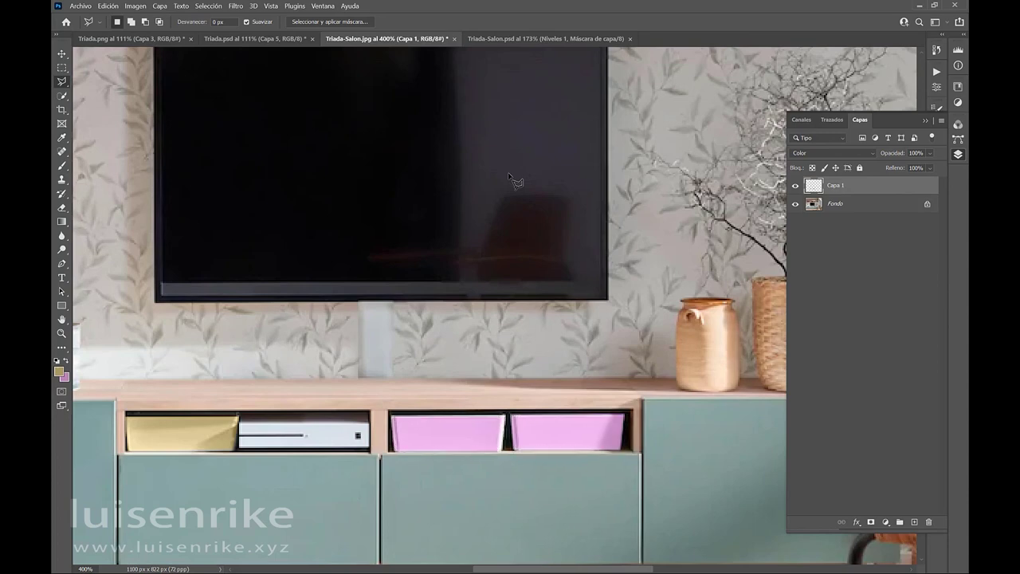
Step: Fit the whole image in view and hide Capa 1 to compare the recolored boxes with the original photo
key(ctrl+0)
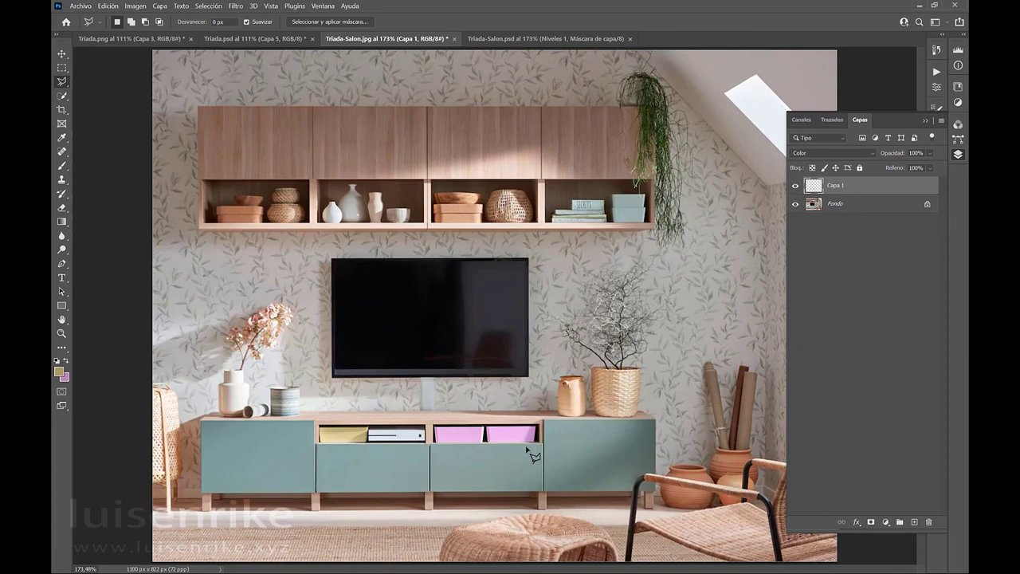
click(795, 187)
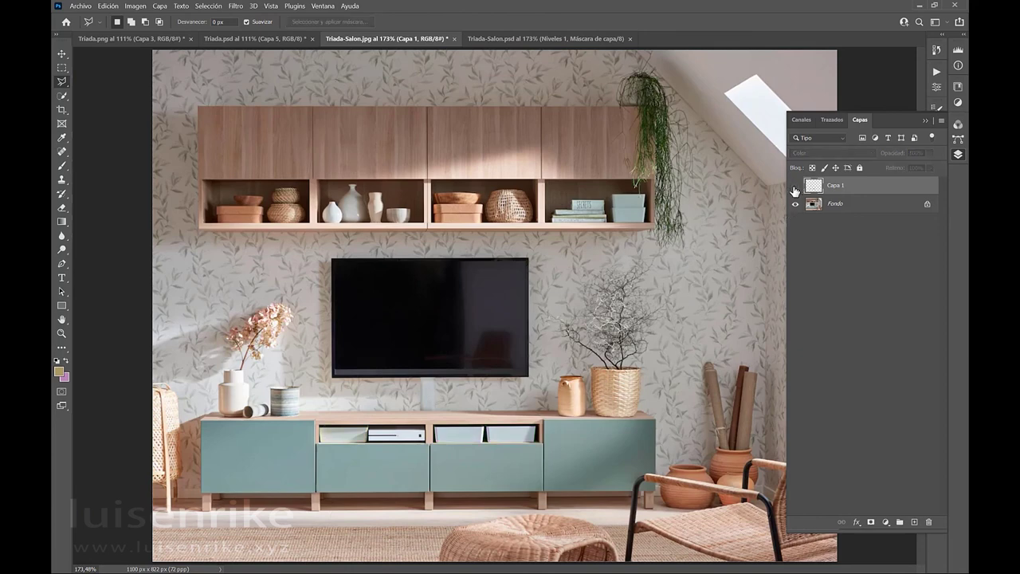